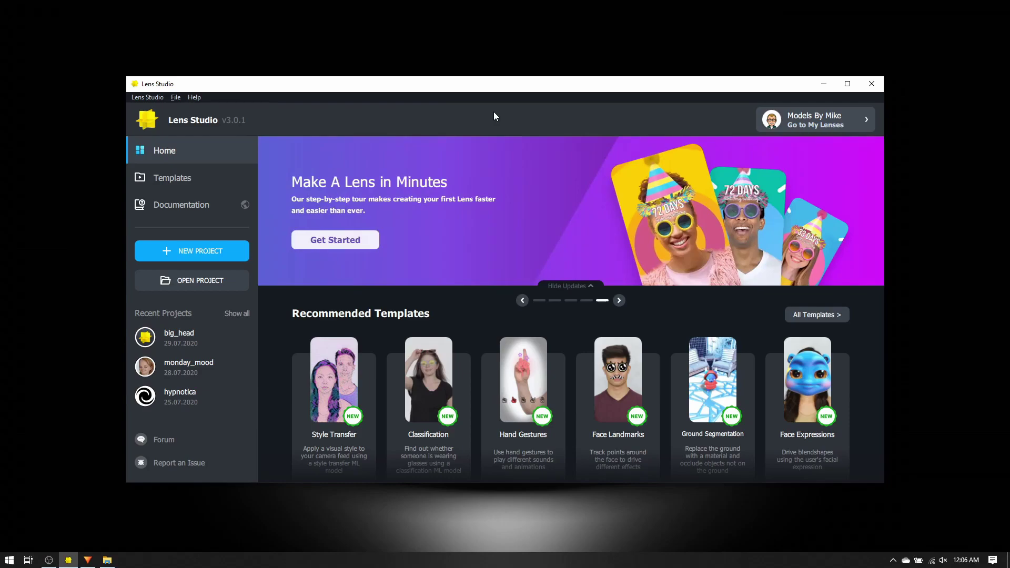
# Create a new Untitled lens project from the Lens Studio home screen.
pyautogui.click(194, 251)
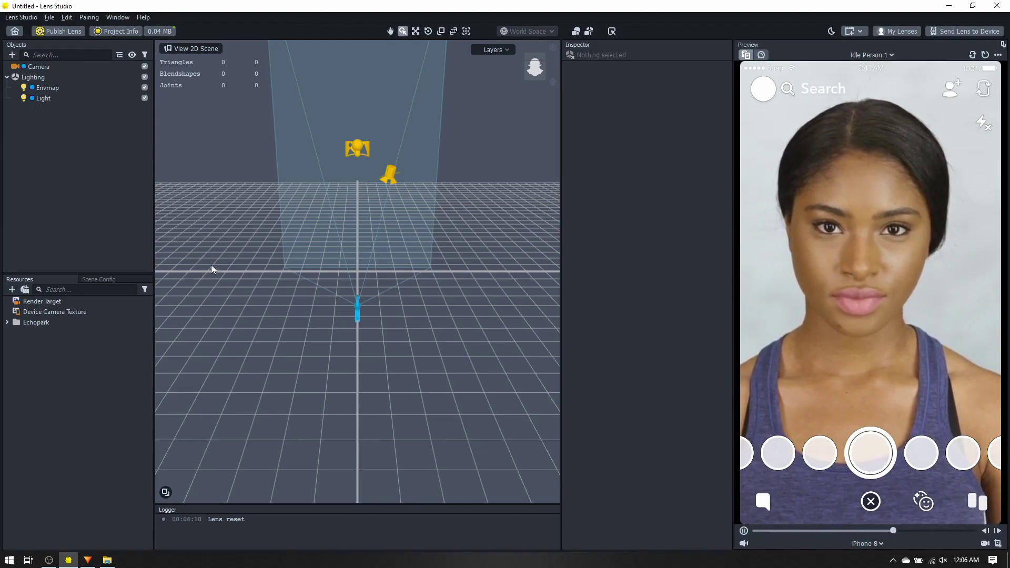
# Search 'st' in the Objects panel's add list and add a Face Effects > Face Stretch effect.
pyautogui.click(11, 55)
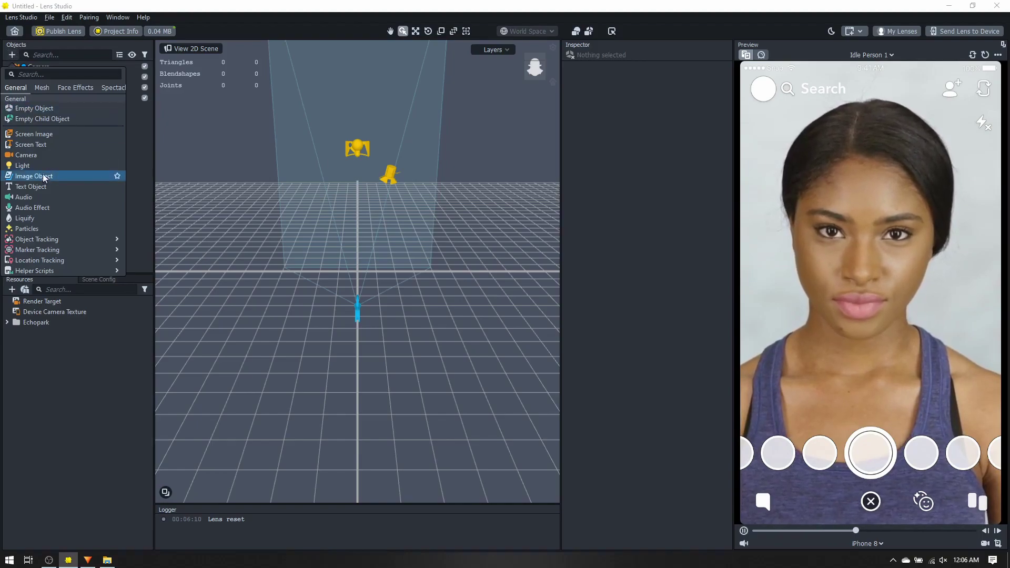
pyautogui.scroll(-5, 53, 192)
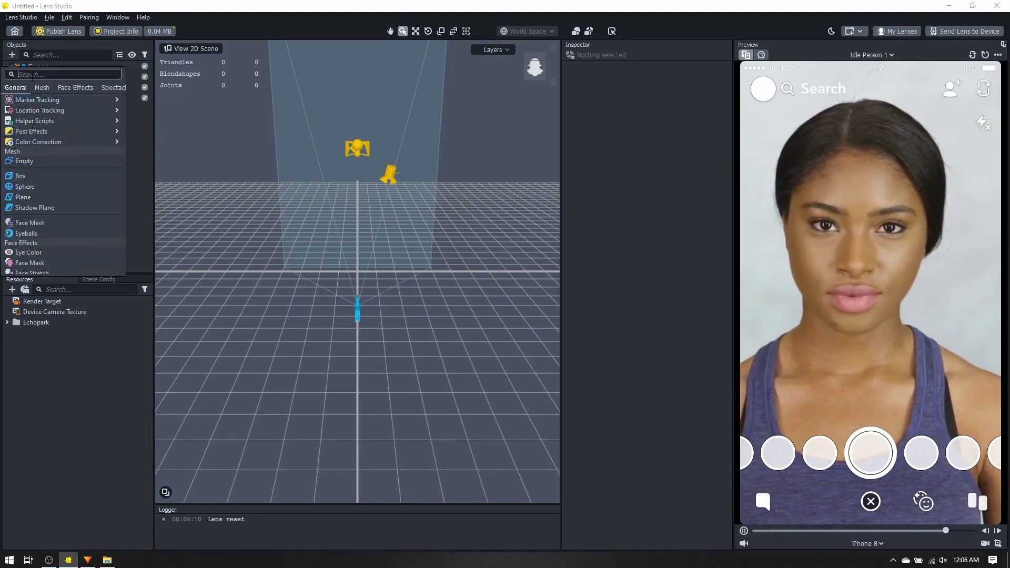
pyautogui.write('stretch')
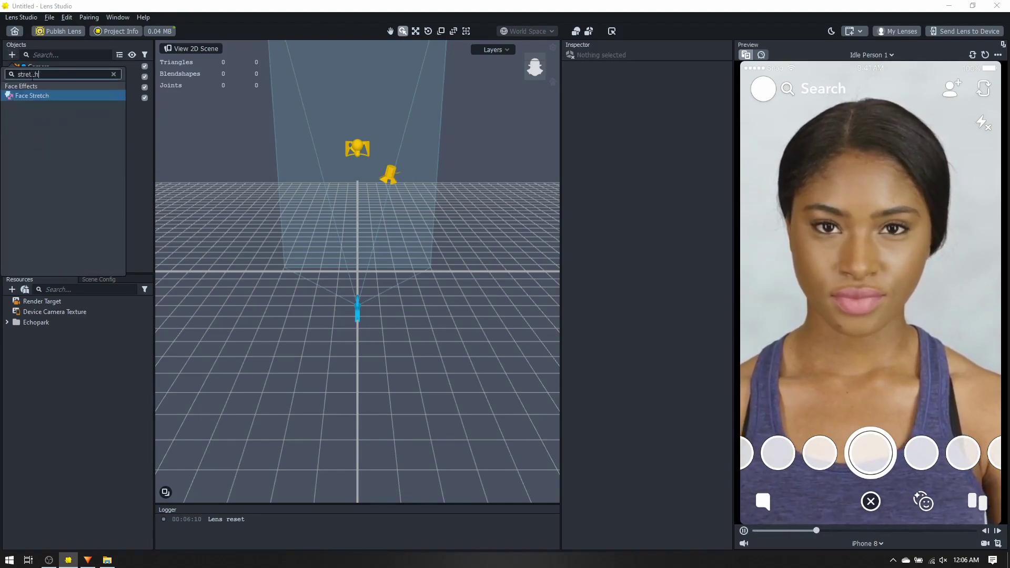
pyautogui.press('Return')
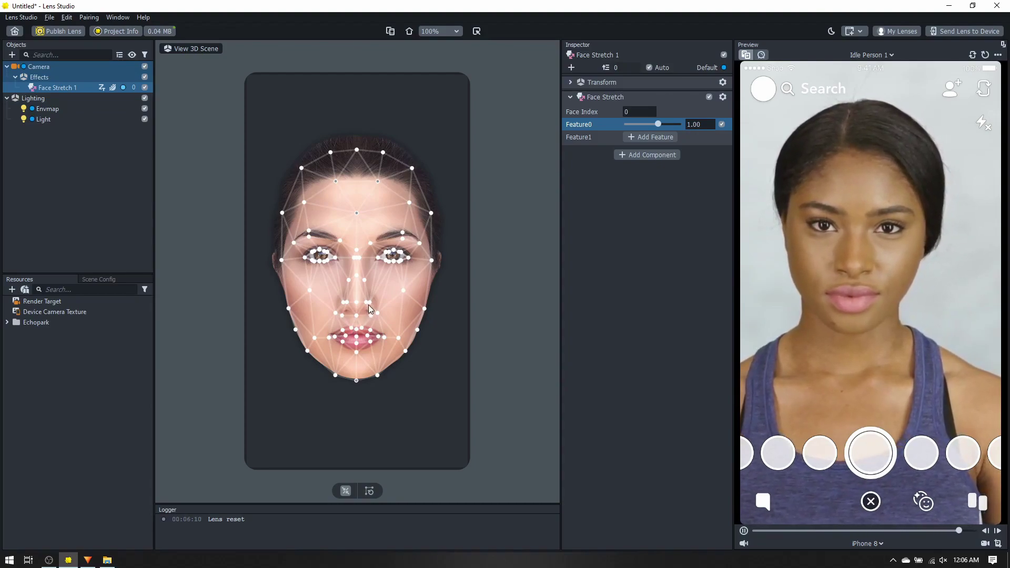
pyautogui.click(56, 118)
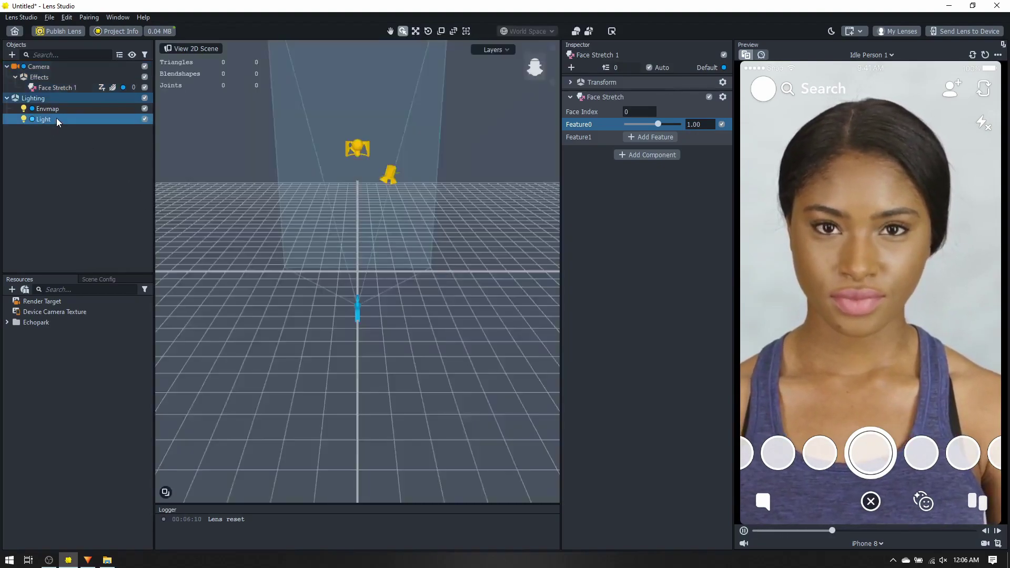
pyautogui.keyDown('alt'); pyautogui.moveTo(504, 205); pyautogui.dragTo(426, 246); pyautogui.keyUp('alt')
pyautogui.click(62, 87)
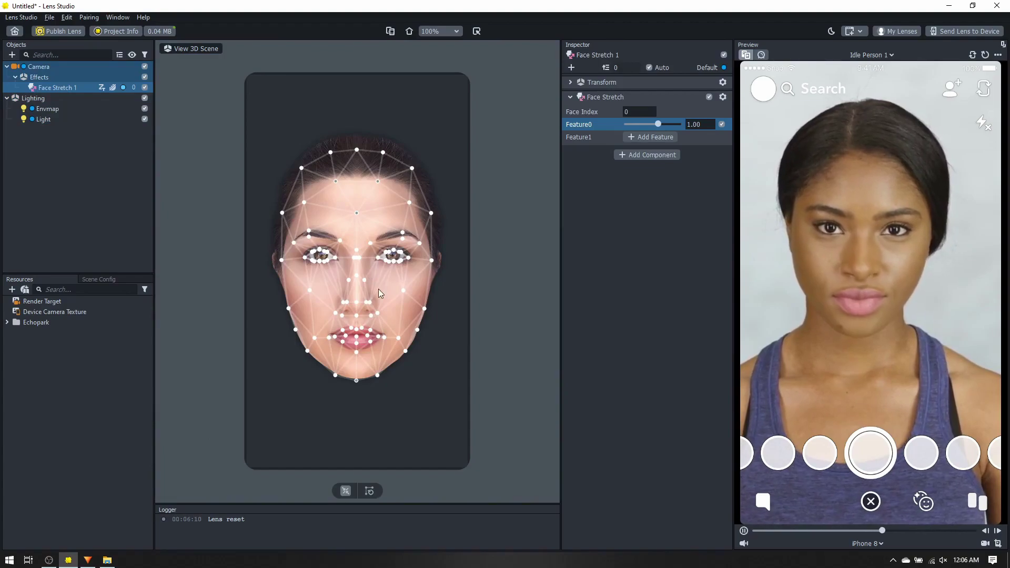
pyautogui.scroll(5, 357, 257)
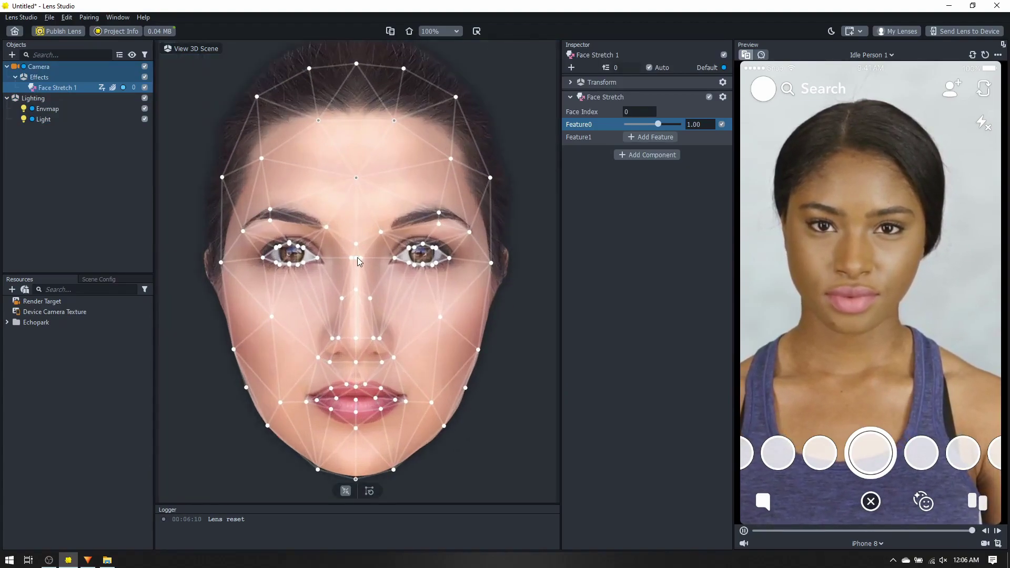
# Drag the Face Stretch points at the forehead sides outward and a lower point toward the jaw.
pyautogui.scroll(2, 357, 257)
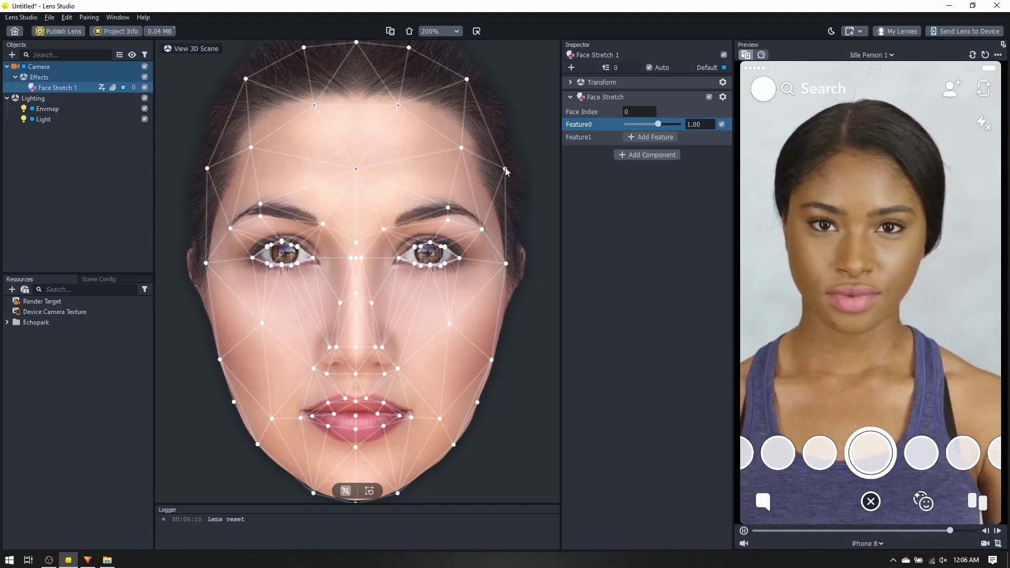
pyautogui.moveTo(505, 169); pyautogui.dragTo(534, 187)
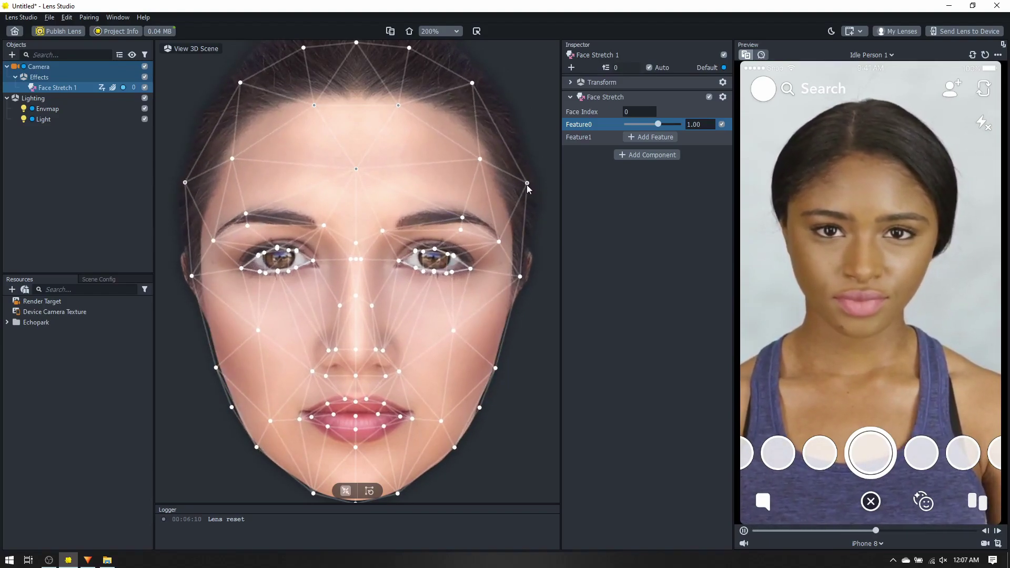
pyautogui.moveTo(479, 158); pyautogui.dragTo(462, 128)
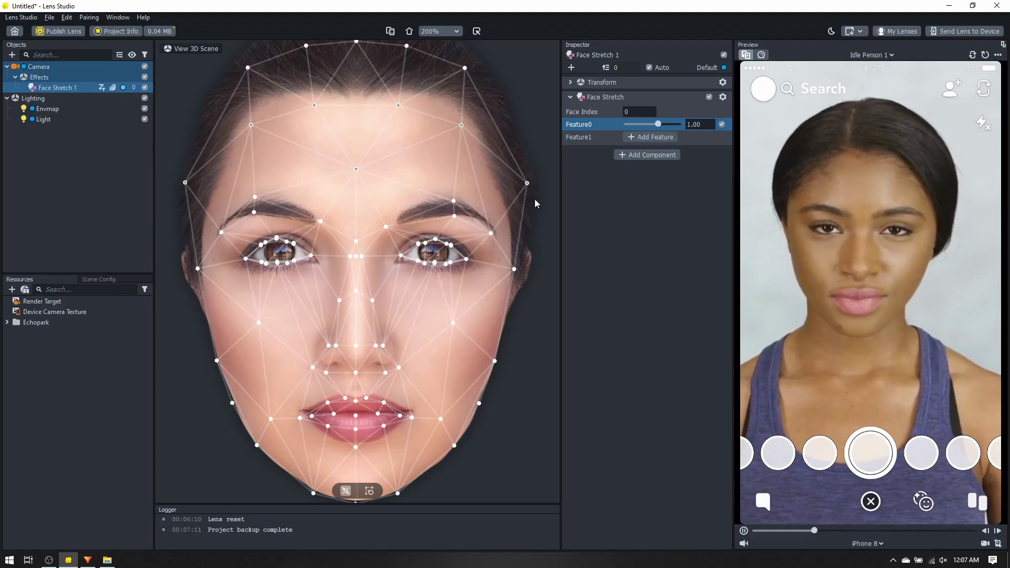
pyautogui.moveTo(527, 183); pyautogui.dragTo(530, 207)
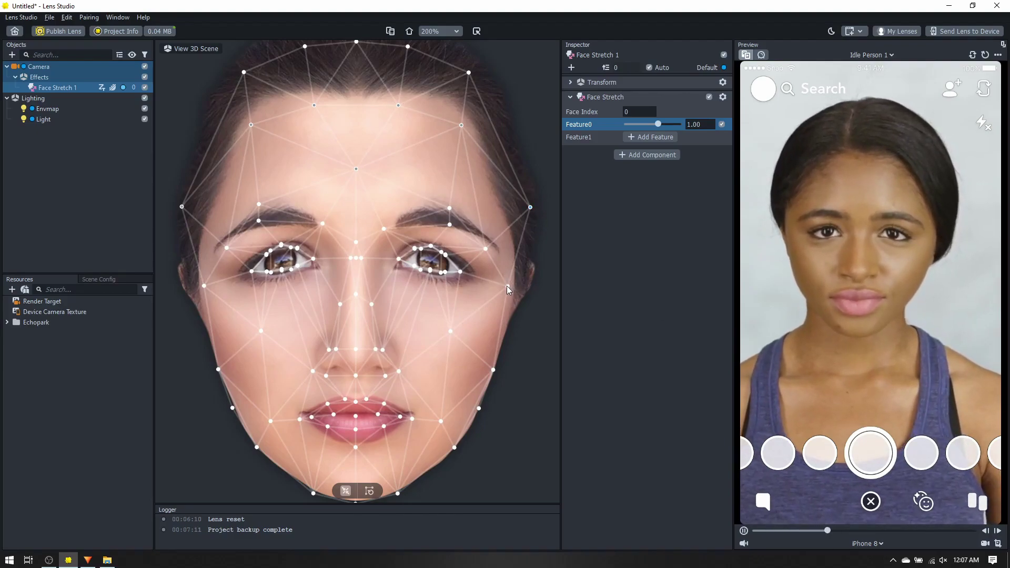
pyautogui.moveTo(506, 286); pyautogui.dragTo(502, 255)
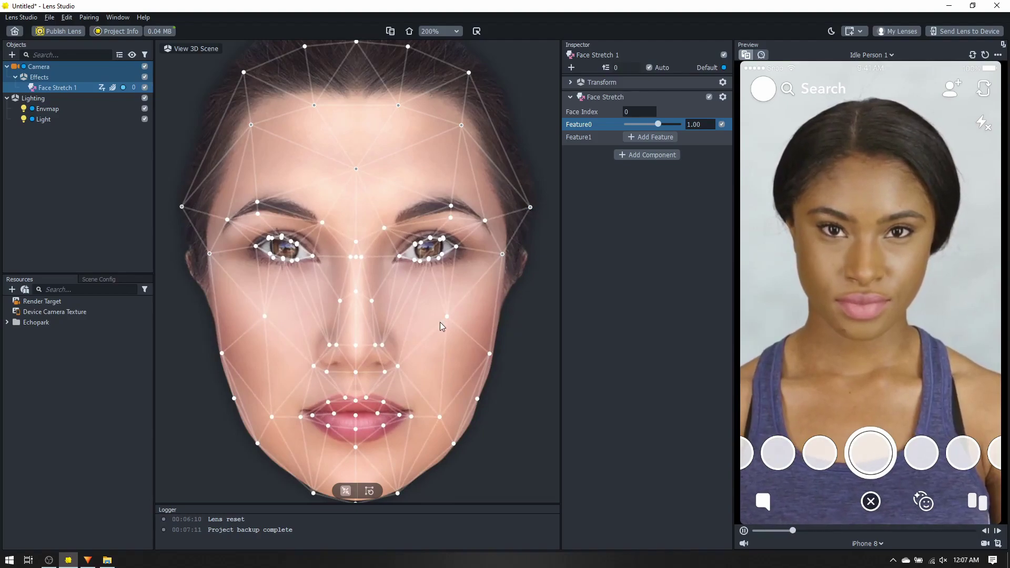
pyautogui.scroll(-3, 440, 353)
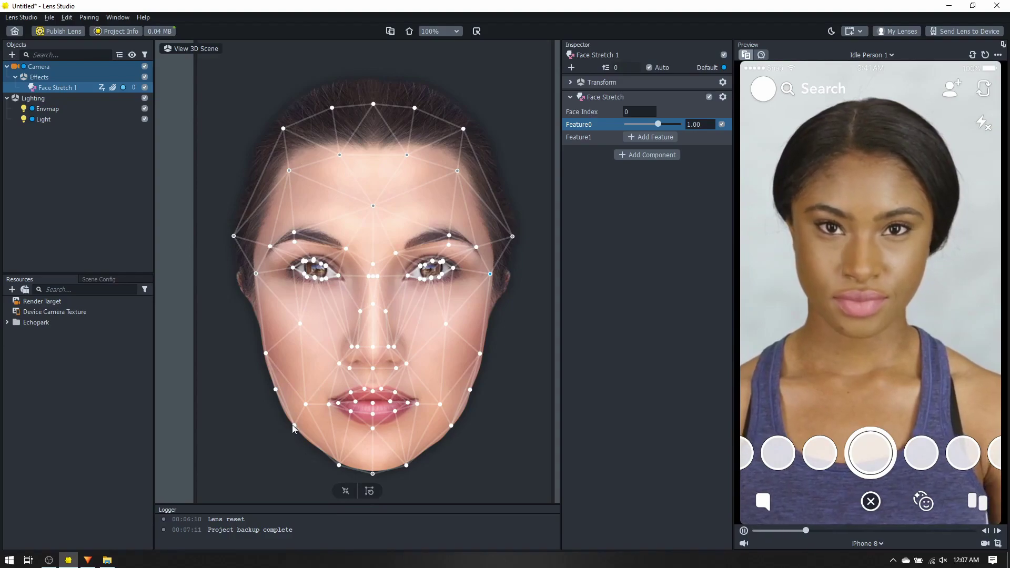
# Pull the left jaw and cheek outward, turn mirrored editing back on, then reset the mesh to default.
pyautogui.moveTo(294, 425); pyautogui.dragTo(235, 452)
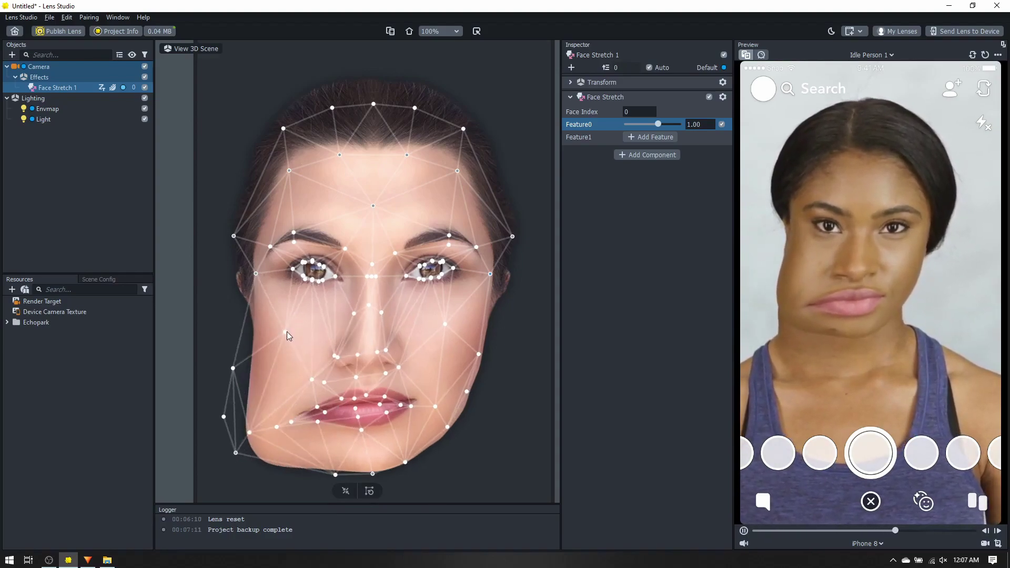
pyautogui.moveTo(286, 332); pyautogui.dragTo(237, 312)
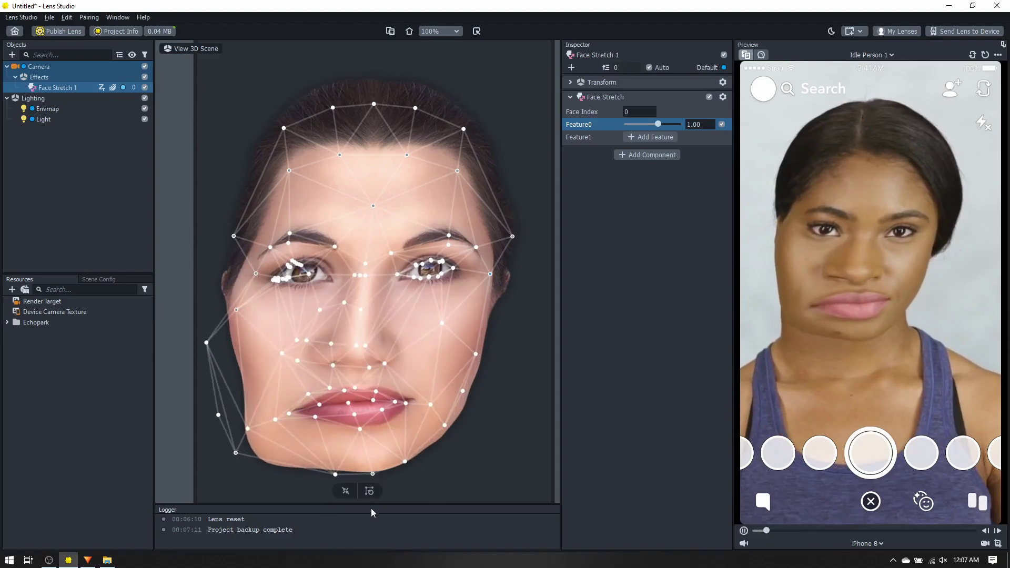
pyautogui.click(346, 490)
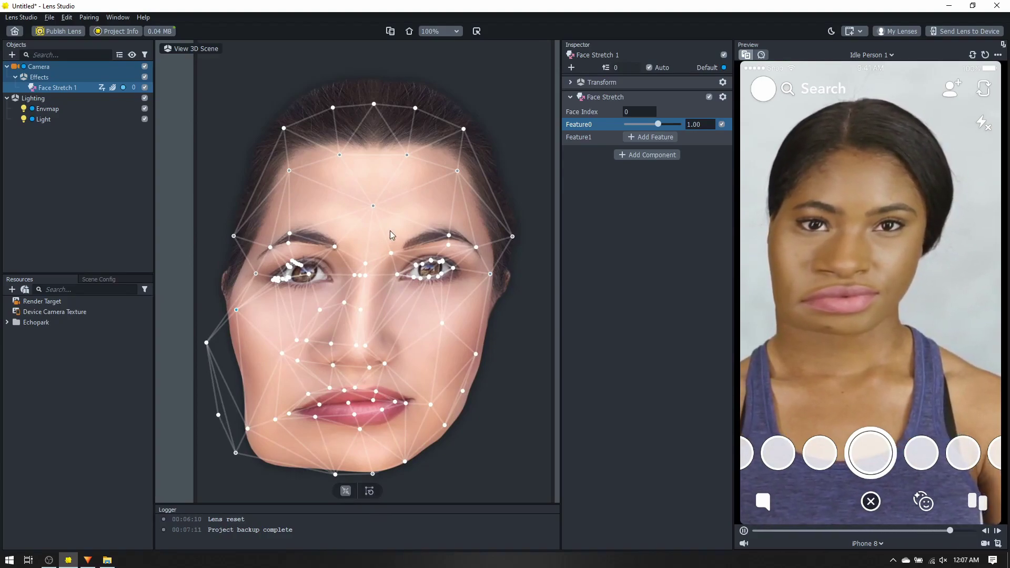
pyautogui.click(369, 490)
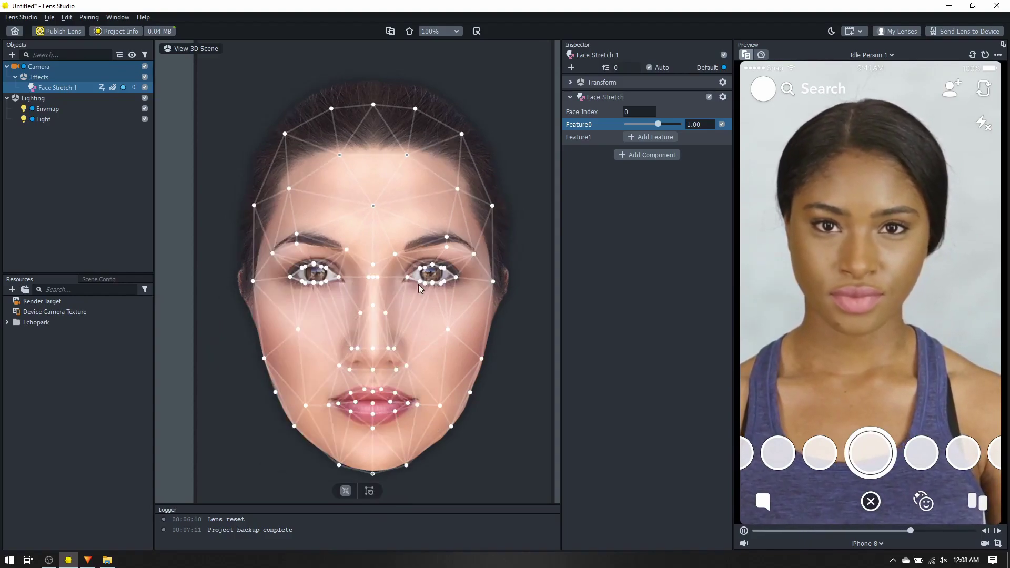
pyautogui.scroll(-10, 395, 223)
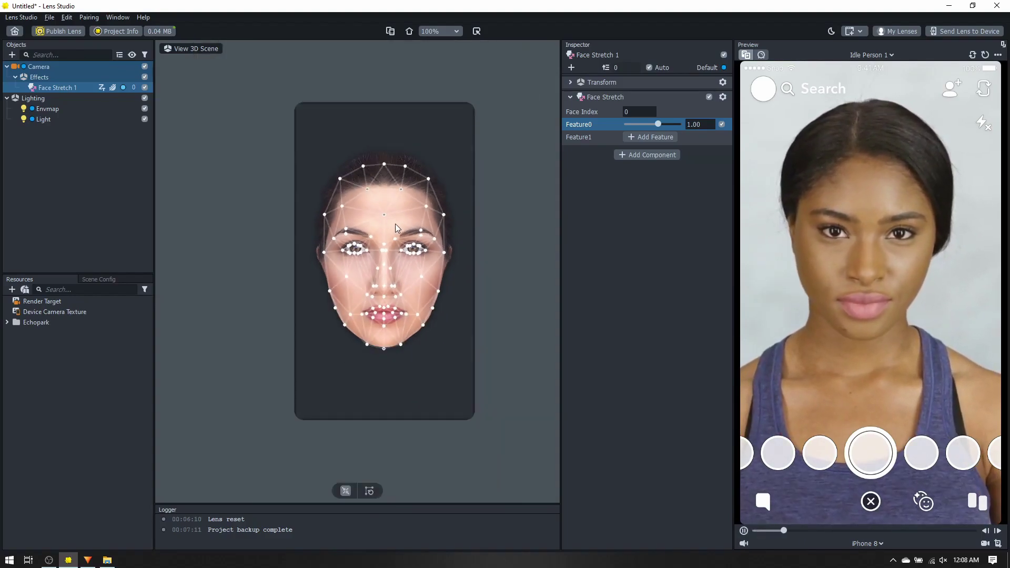
pyautogui.scroll(10, 395, 223)
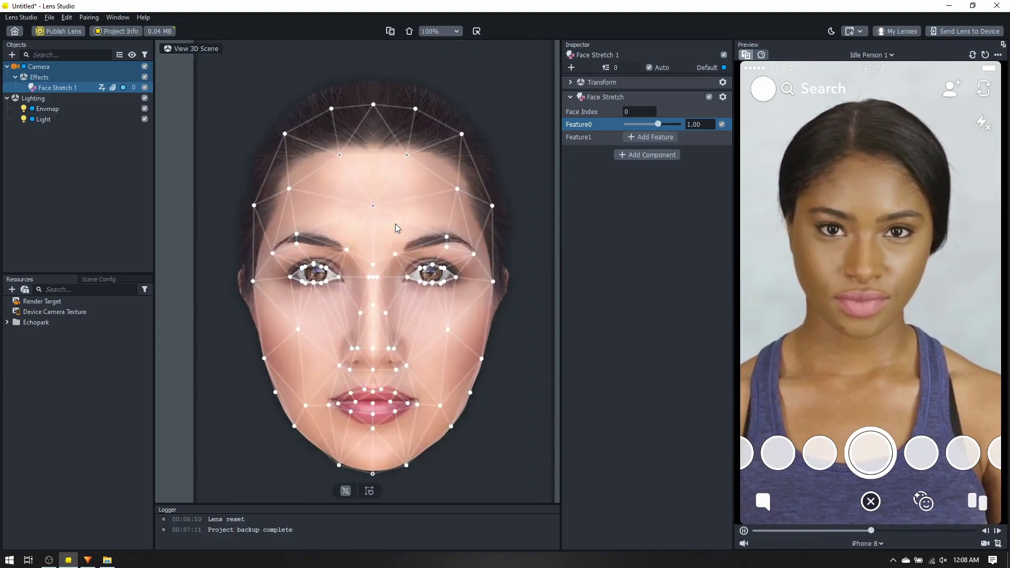
pyautogui.scroll(-4, 395, 225)
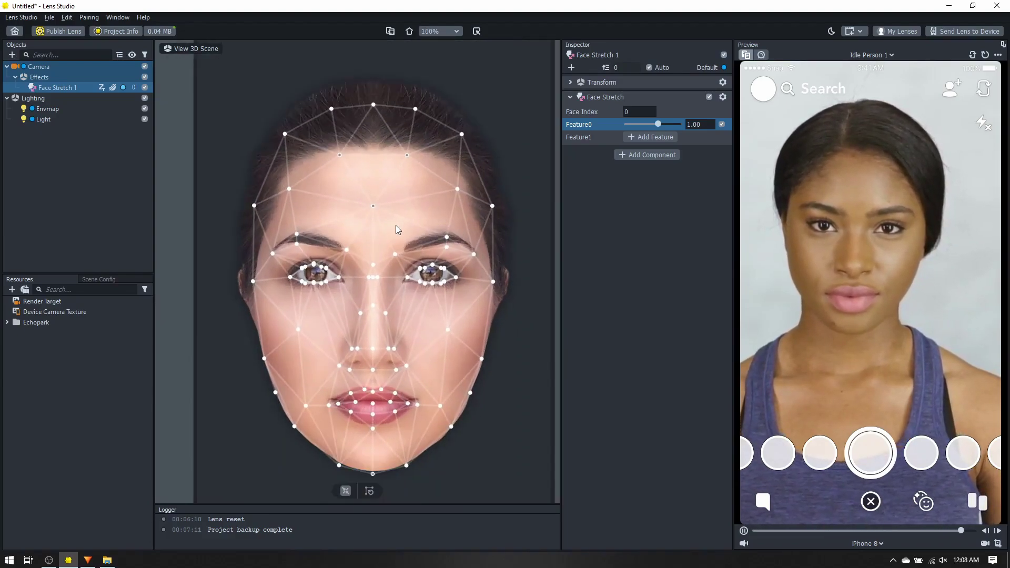
pyautogui.scroll(-1, 398, 235)
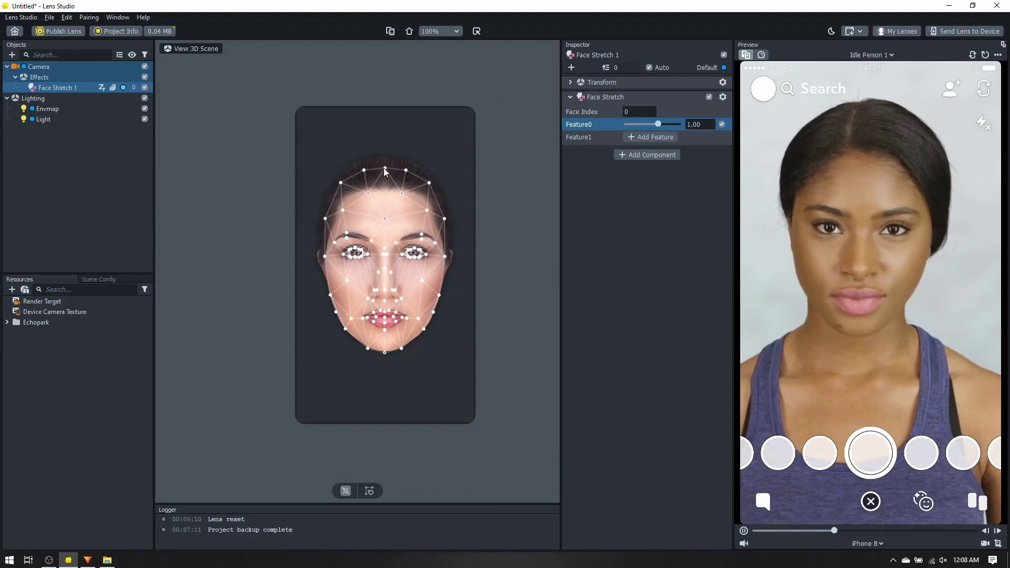
# Raise the top of the forehead into a peak and widen the upper head.
pyautogui.moveTo(385, 160); pyautogui.dragTo(425, 144)
pyautogui.moveTo(430, 184); pyautogui.dragTo(452, 156)
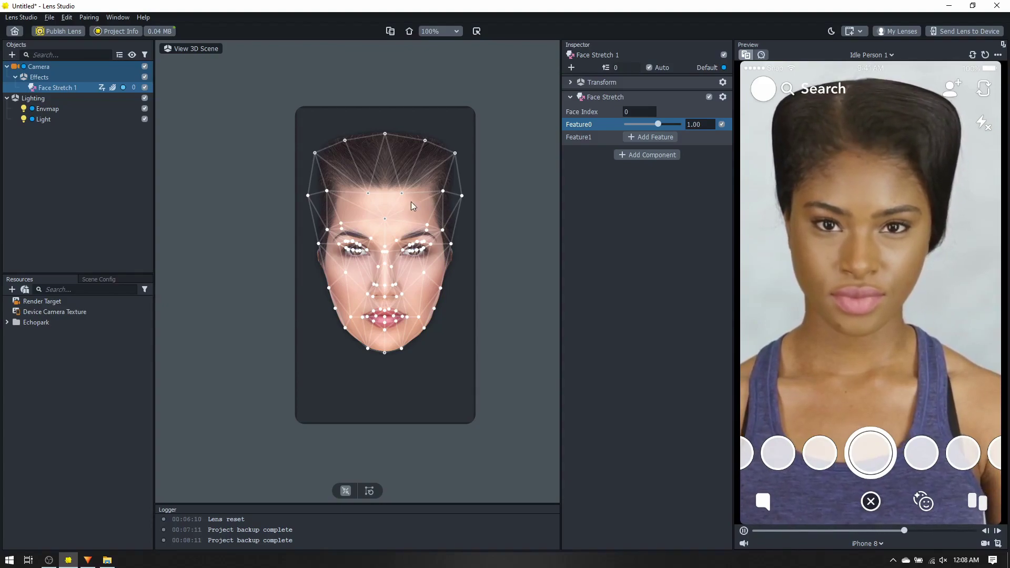
pyautogui.moveTo(402, 192); pyautogui.dragTo(405, 178)
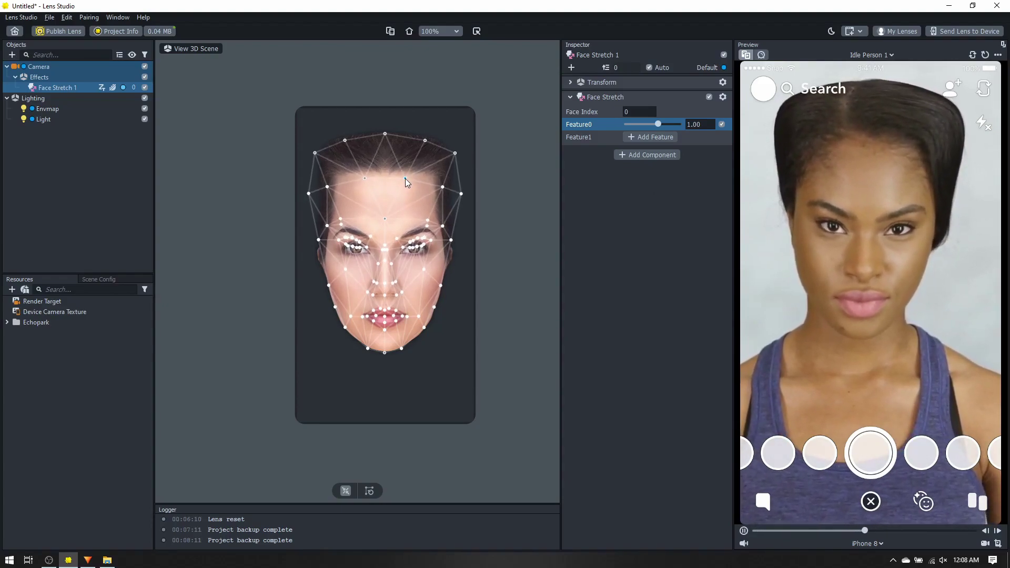
pyautogui.scroll(3, 406, 190)
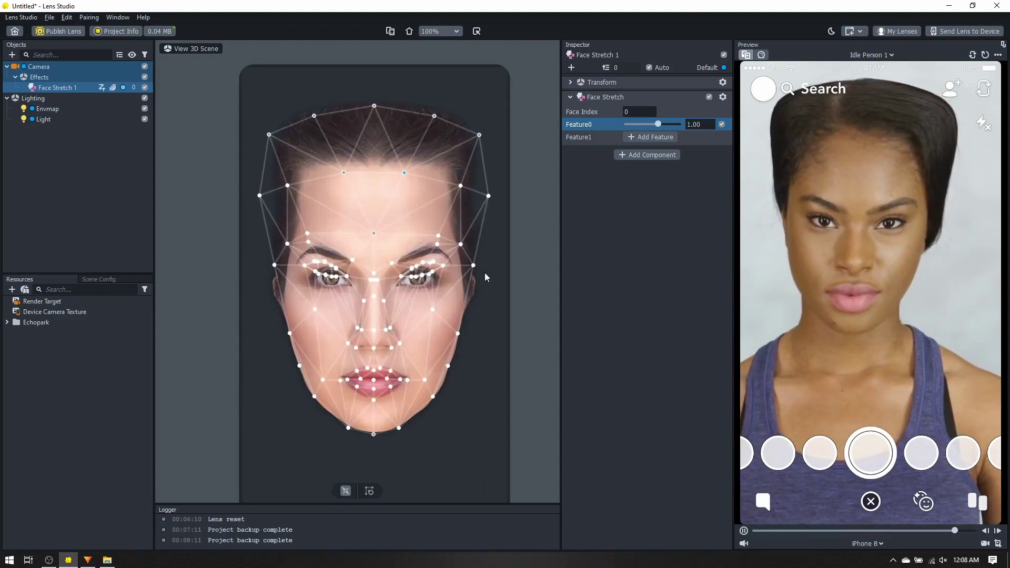
# Widen the right cheek, lengthen the chin and pull the jaw inward to narrow the face.
pyautogui.moveTo(475, 264); pyautogui.dragTo(493, 269)
pyautogui.scroll(-2, 437, 425)
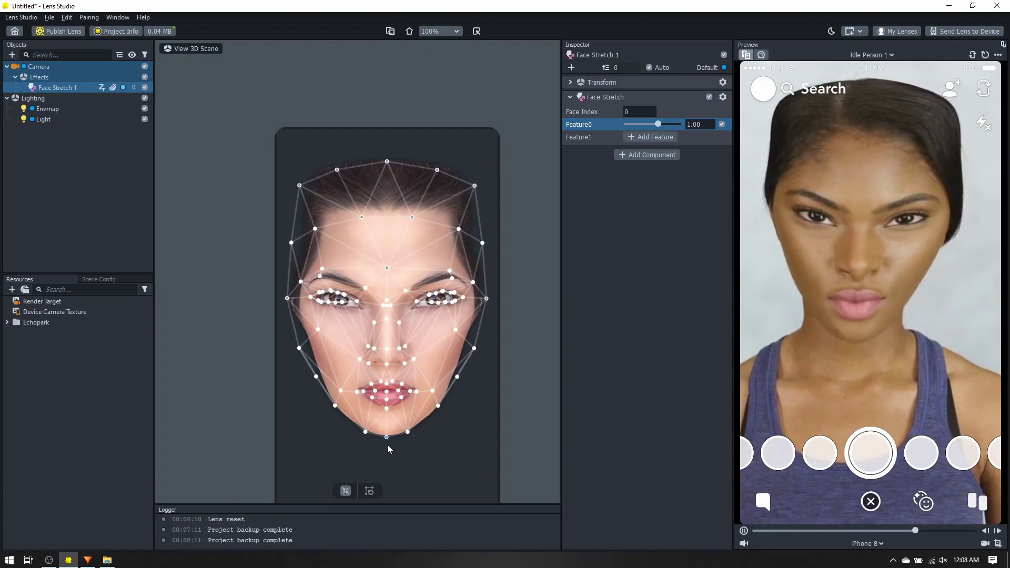
pyautogui.moveTo(388, 446); pyautogui.dragTo(471, 448)
pyautogui.scroll(-2, 418, 462)
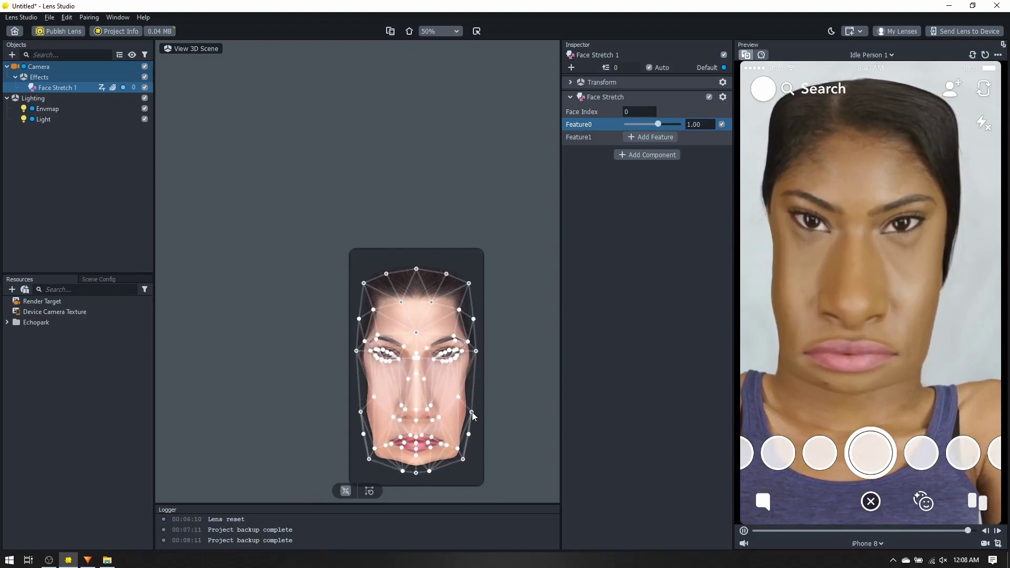
pyautogui.moveTo(473, 412); pyautogui.dragTo(482, 410)
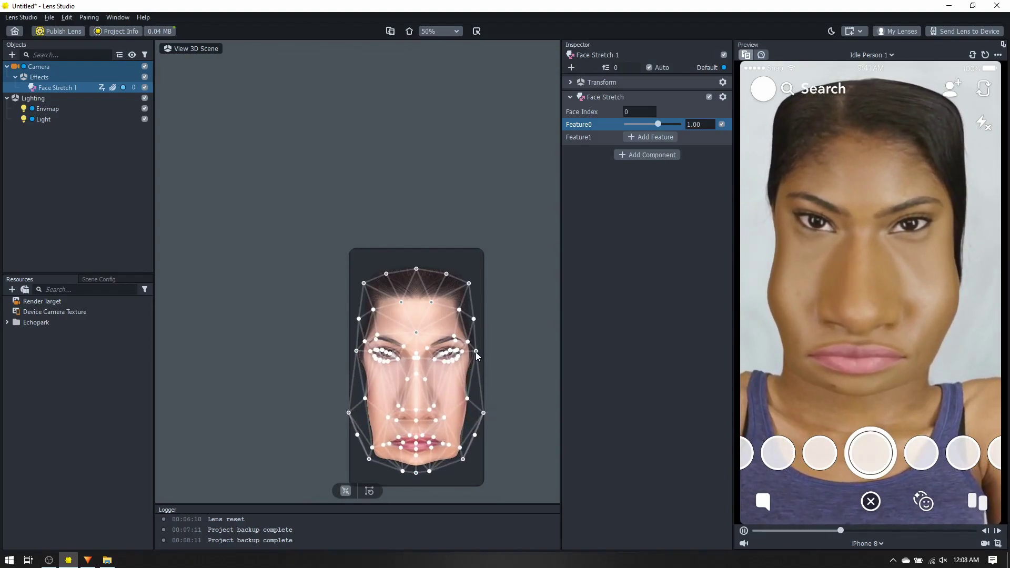
pyautogui.scroll(5, 477, 380)
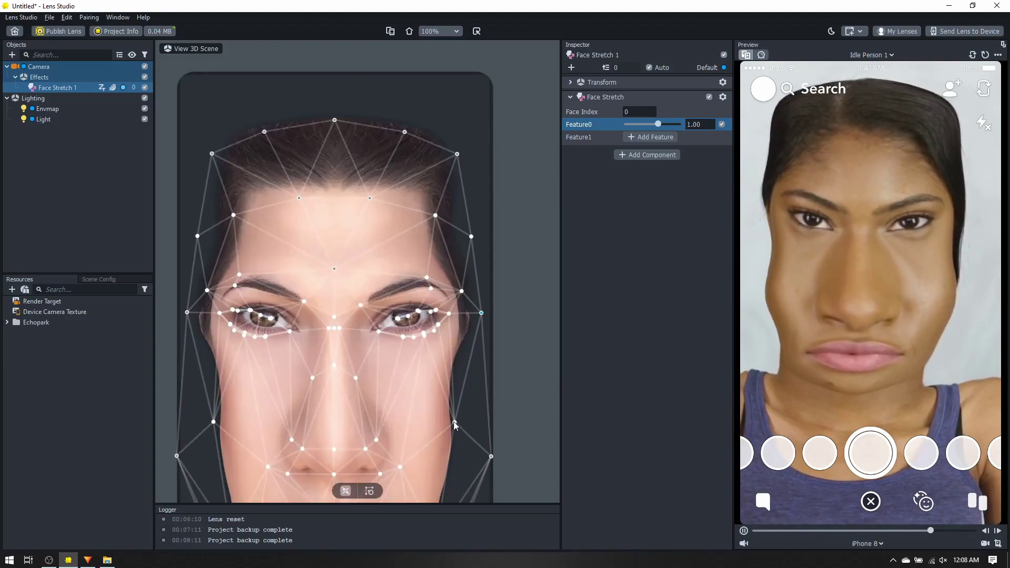
pyautogui.moveTo(455, 421)
pyautogui.mouseDown()
pyautogui.moveTo(466, 416)
pyautogui.moveTo(443, 421)
pyautogui.mouseUp()
pyautogui.scroll(-1, 446, 414)
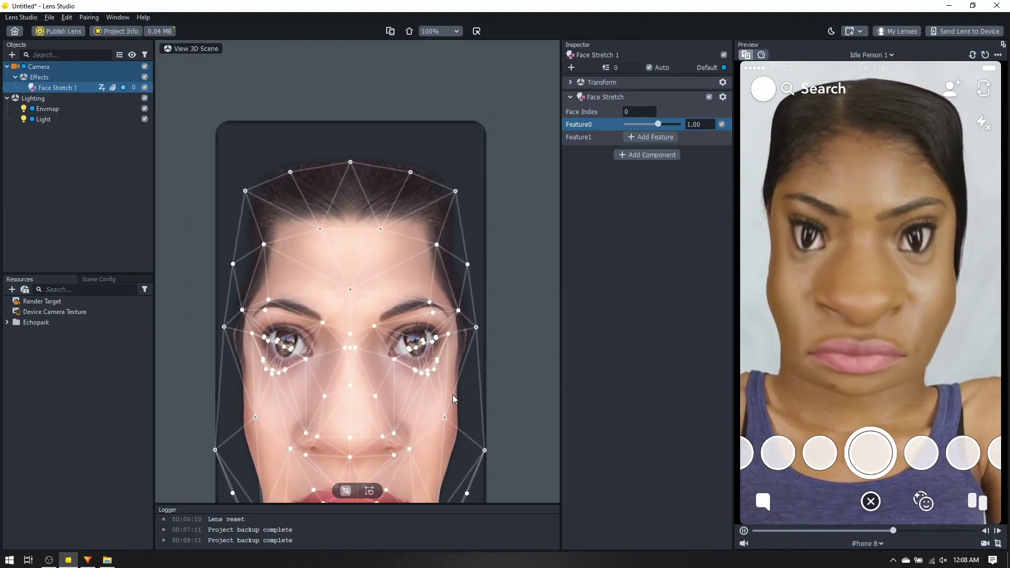
pyautogui.scroll(-2, 452, 398)
pyautogui.scroll(2, 452, 398)
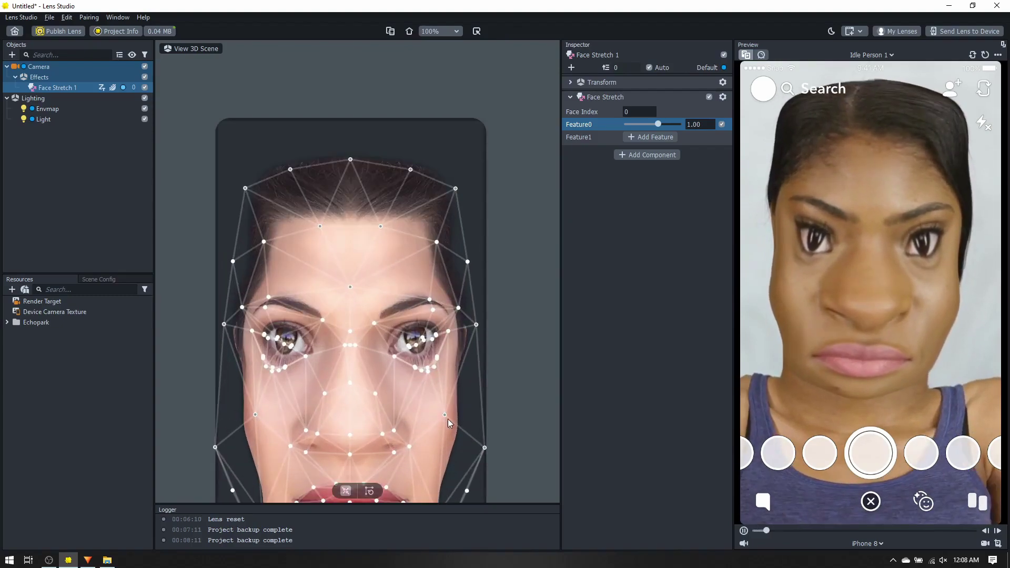
pyautogui.moveTo(485, 448); pyautogui.dragTo(434, 413)
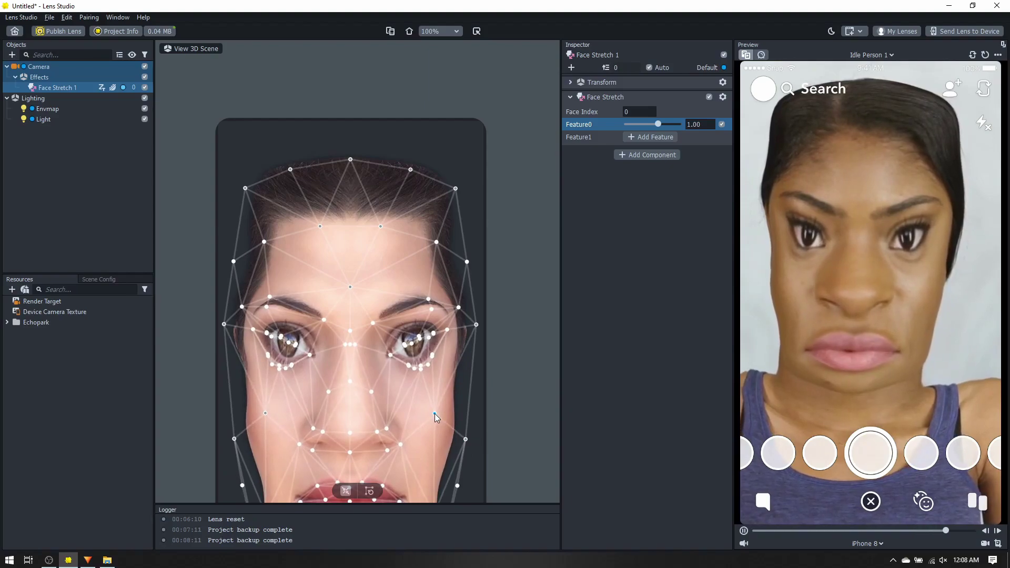
pyautogui.scroll(-2, 426, 395)
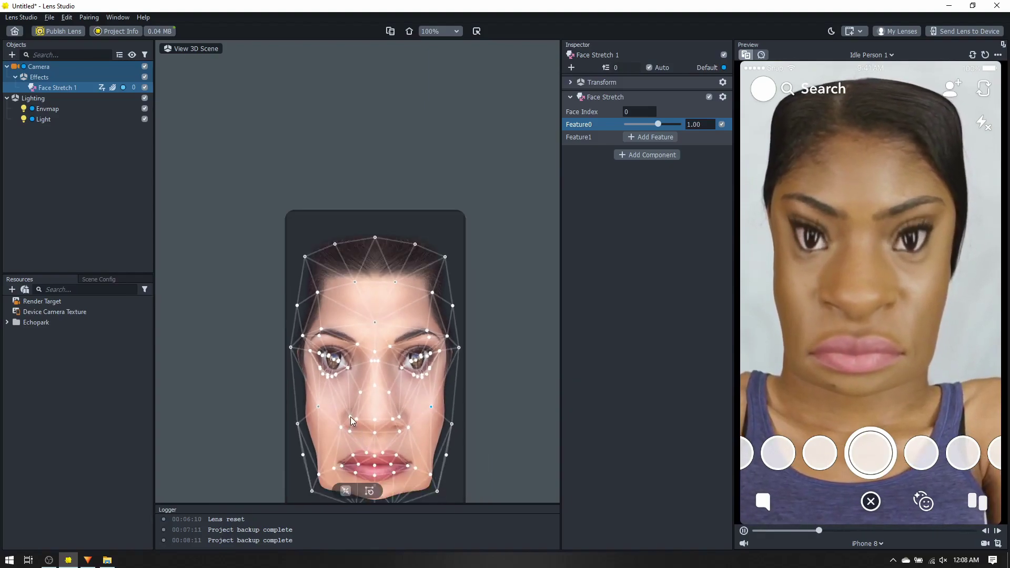
# Reshape the mouth area and chin, pull the chin in and widen the cheeks.
pyautogui.moveTo(353, 420); pyautogui.dragTo(386, 420)
pyautogui.scroll(-2, 378, 440)
pyautogui.scroll(5, 370, 458)
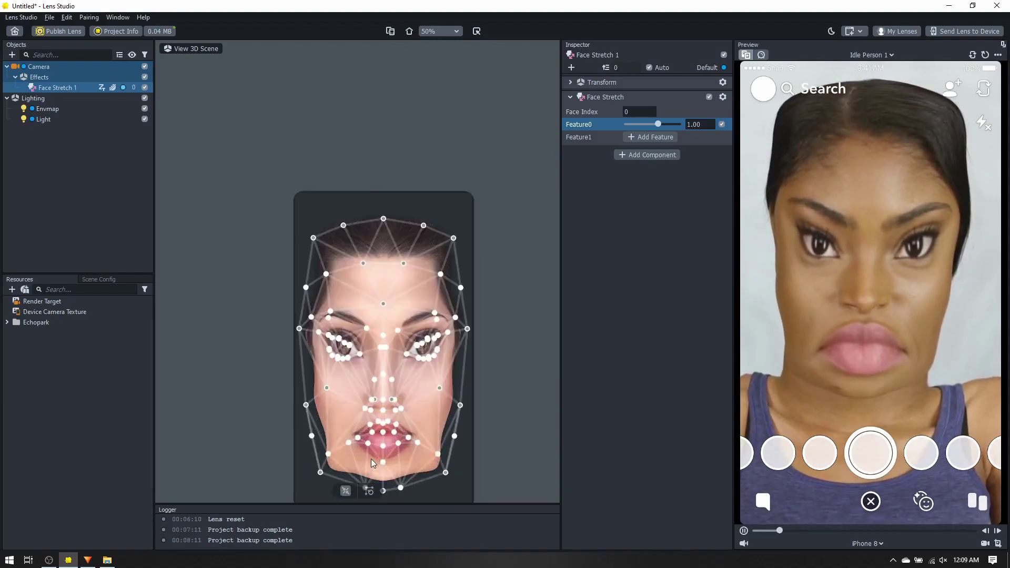
pyautogui.moveTo(391, 462); pyautogui.dragTo(393, 443)
pyautogui.scroll(-3, 396, 448)
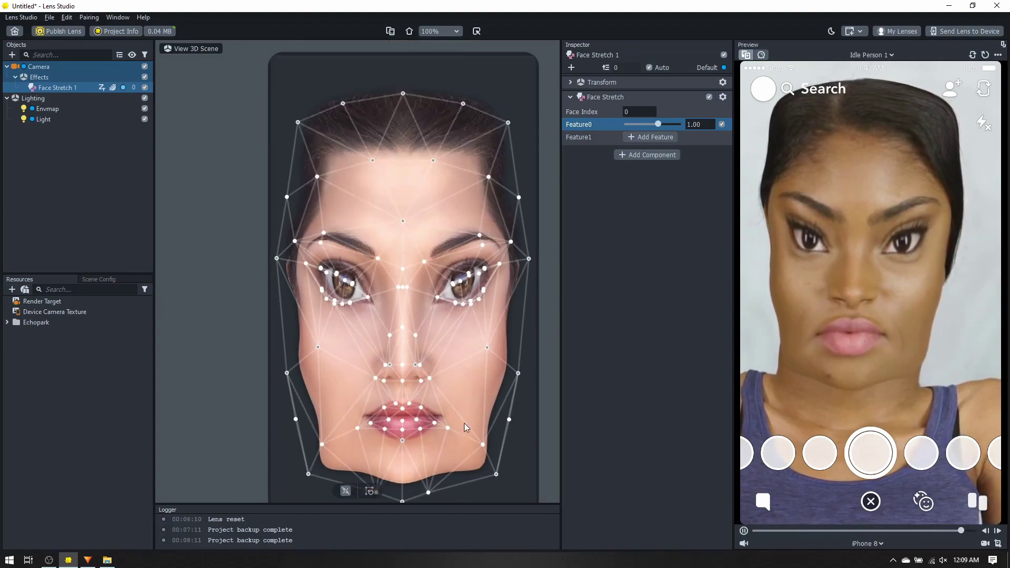
pyautogui.moveTo(490, 464); pyautogui.dragTo(450, 482)
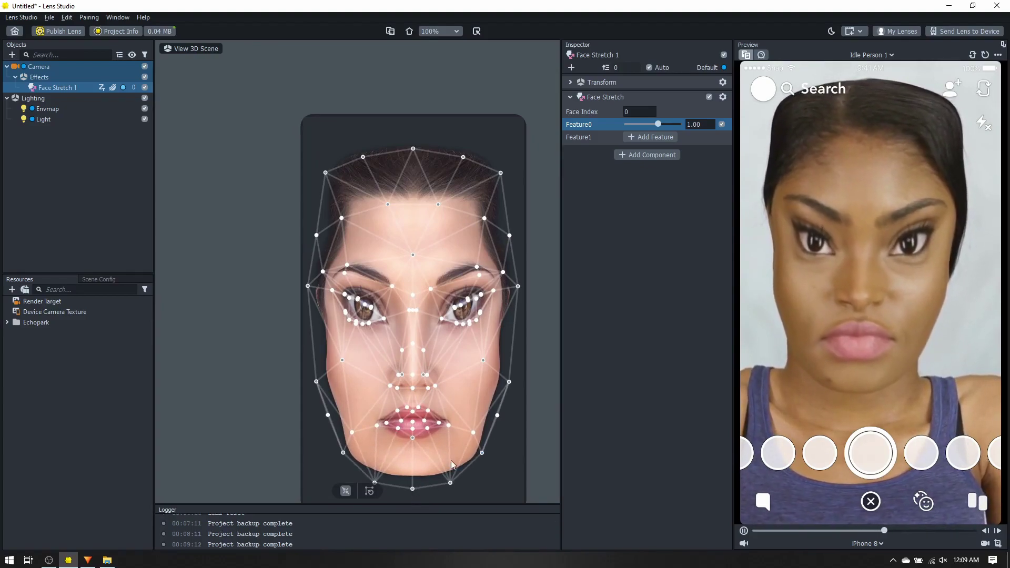
pyautogui.scroll(-1, 450, 460)
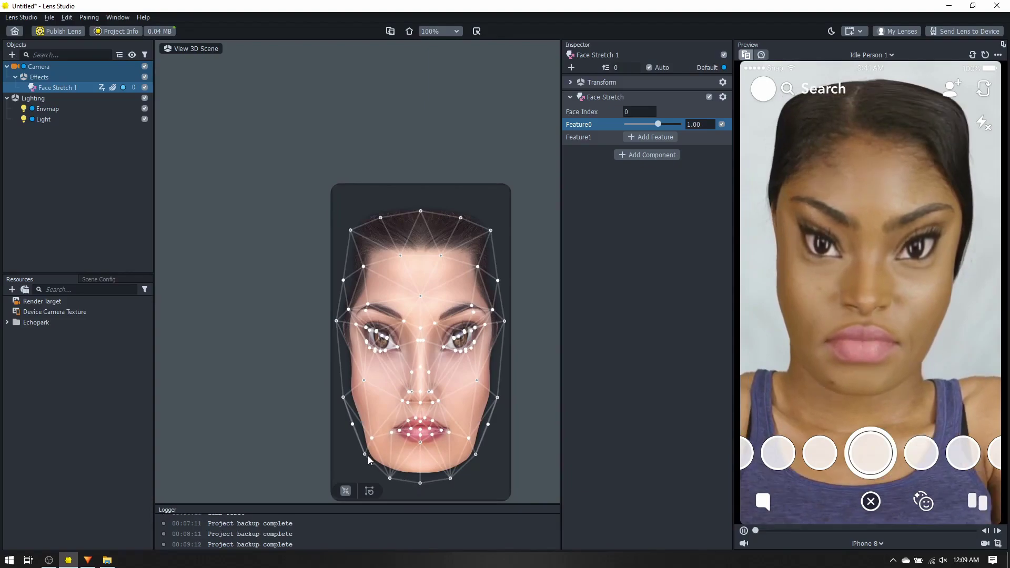
pyautogui.moveTo(343, 401); pyautogui.dragTo(340, 401)
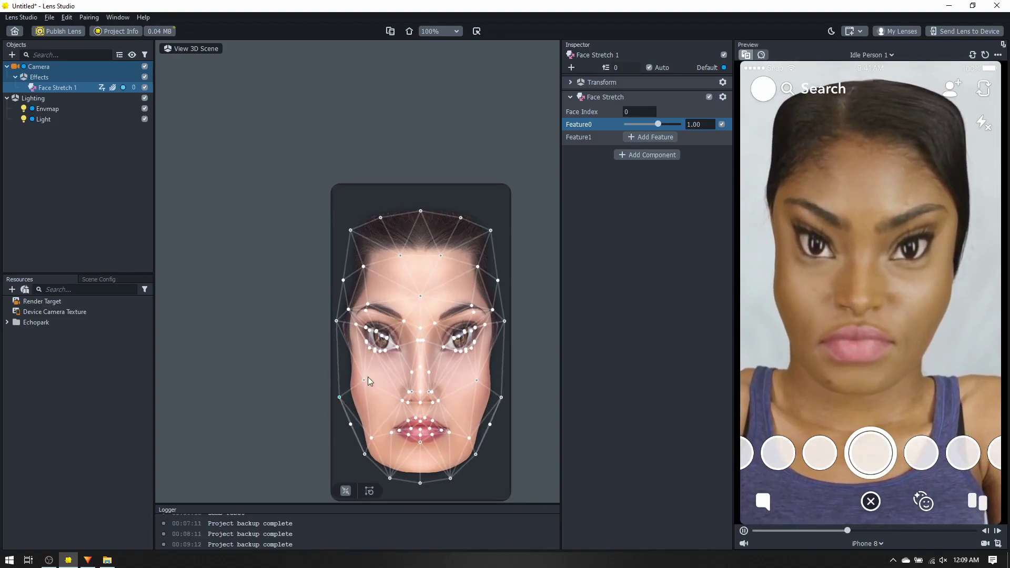
pyautogui.moveTo(367, 378); pyautogui.dragTo(357, 378)
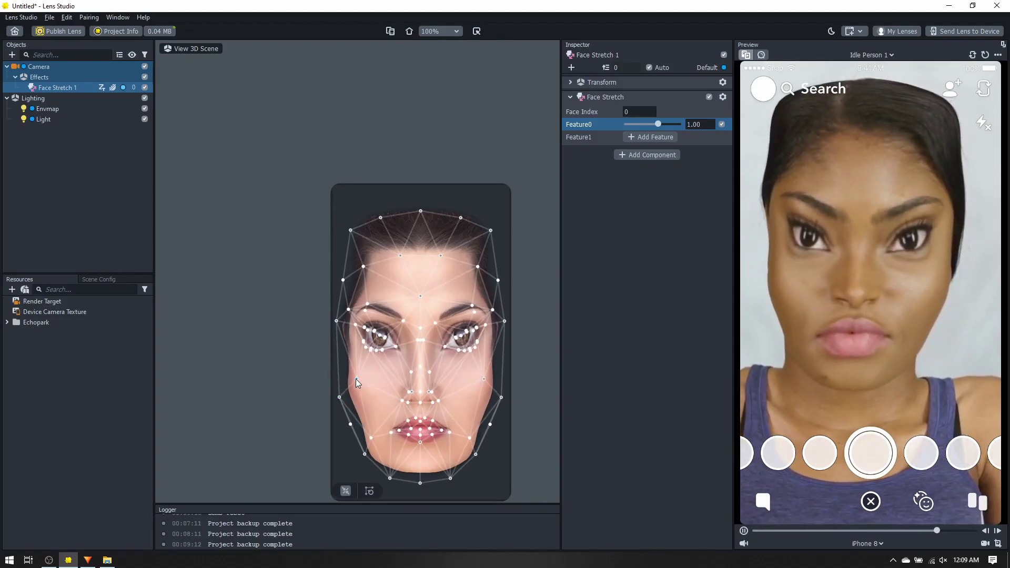
pyautogui.scroll(5, 389, 342)
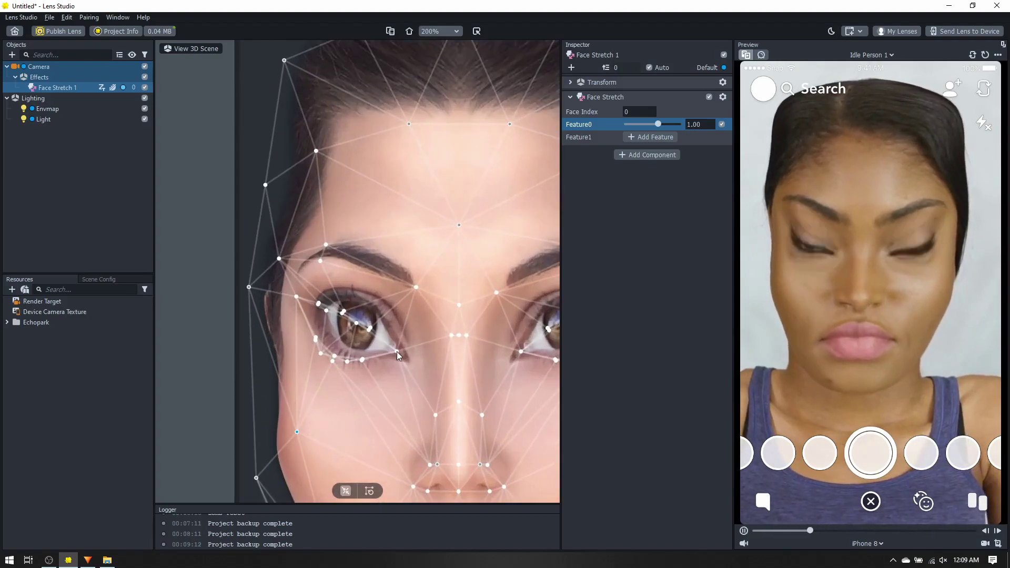
# Reshape the eye corners, brow and temple points of the Face Stretch mesh.
pyautogui.moveTo(396, 355); pyautogui.dragTo(401, 350)
pyautogui.moveTo(296, 298); pyautogui.dragTo(320, 345)
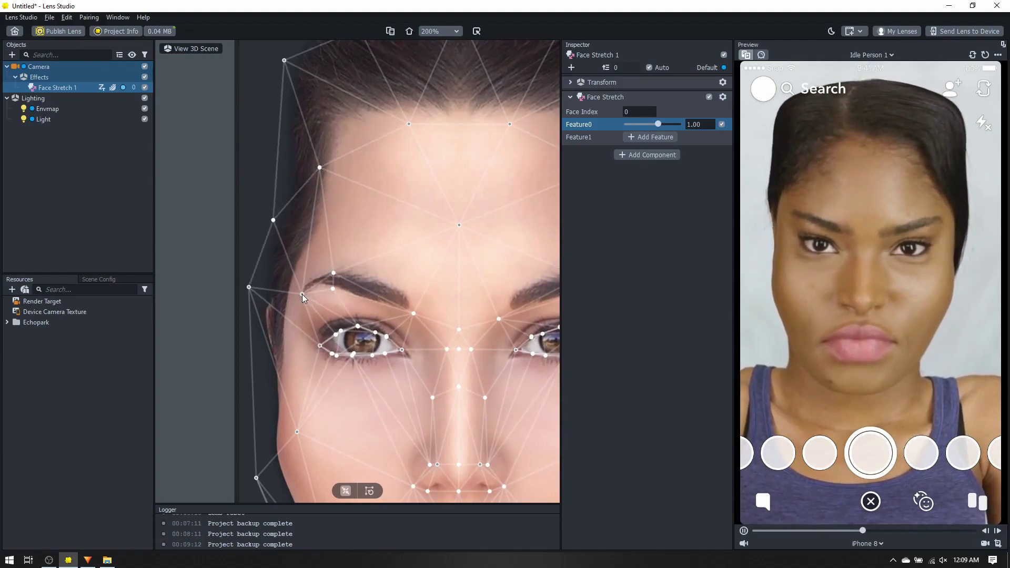
pyautogui.moveTo(302, 295); pyautogui.dragTo(355, 286)
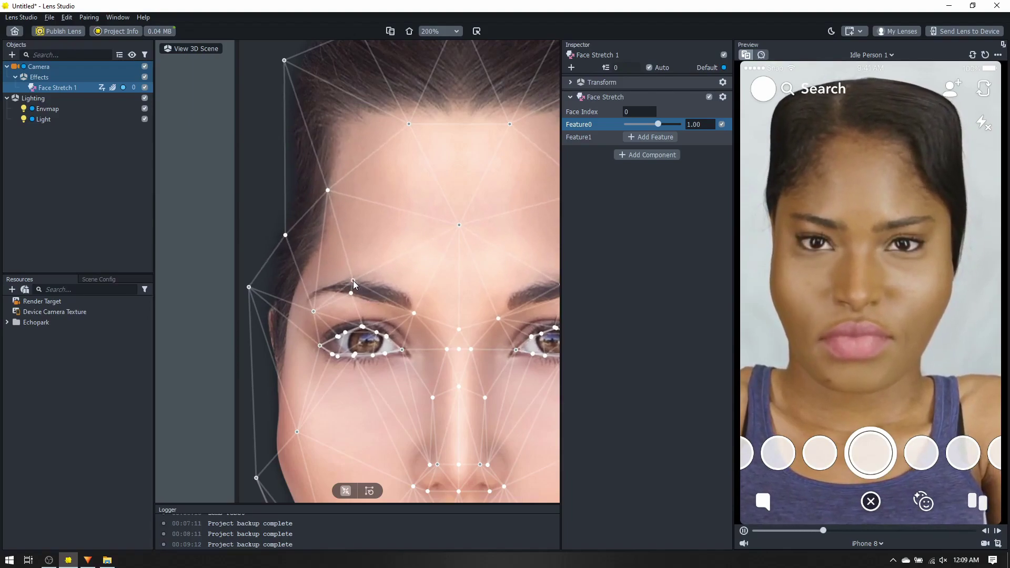
pyautogui.scroll(-1, 512, 377)
pyautogui.scroll(-1, 512, 377)
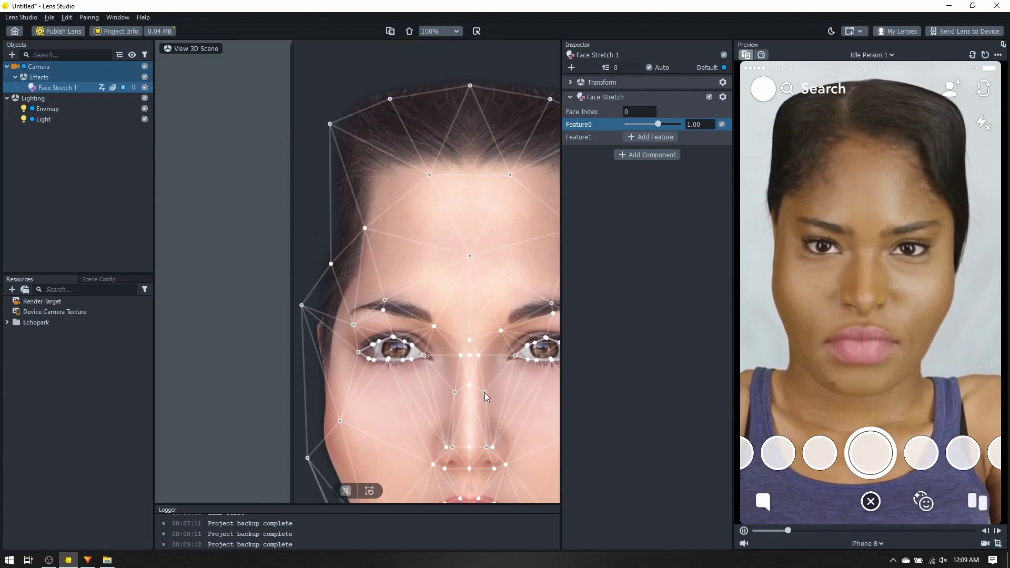
pyautogui.scroll(-2, 526, 400)
pyautogui.scroll(1, 525, 400)
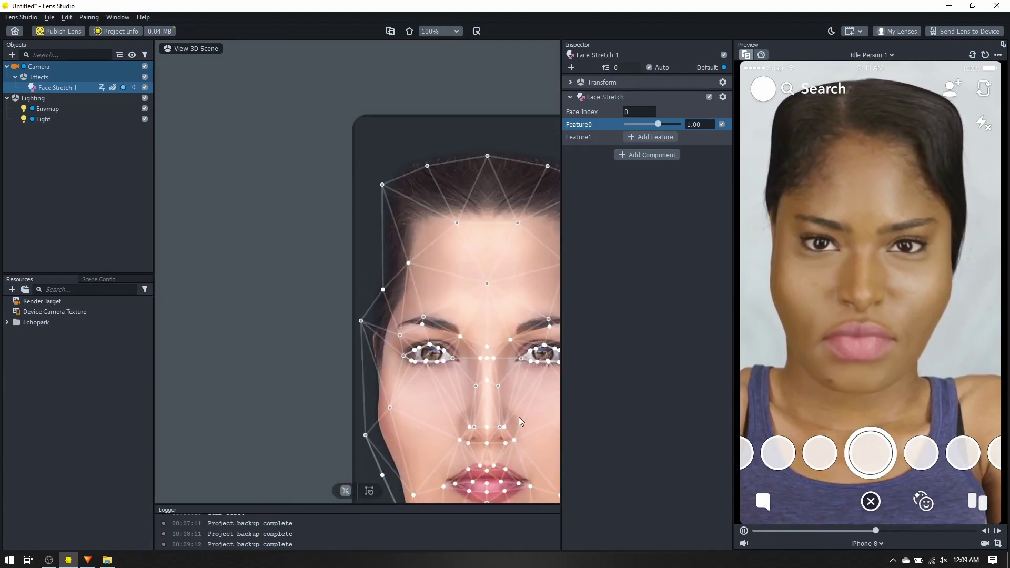
pyautogui.scroll(-1, 519, 420)
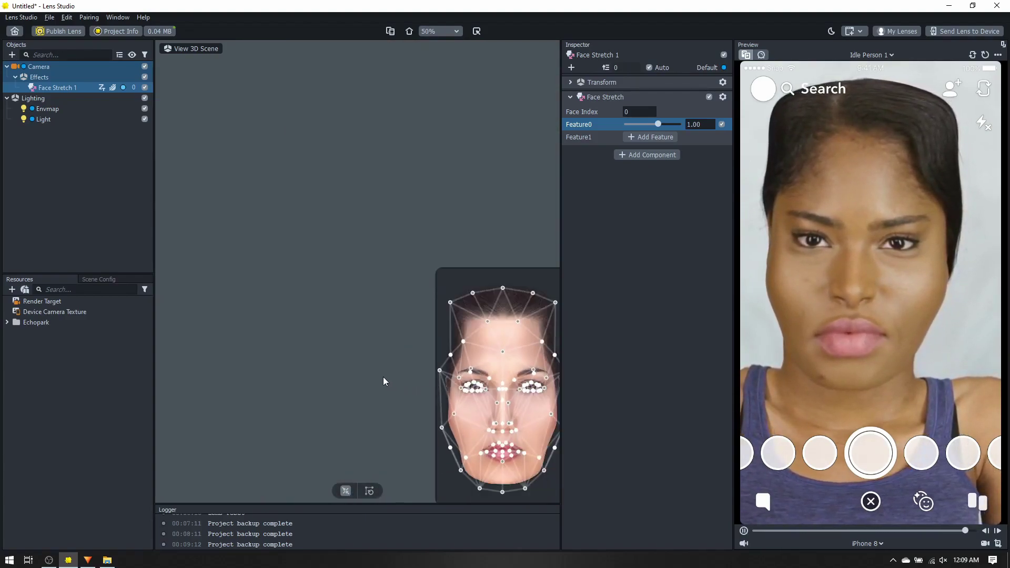
pyautogui.scroll(-1, 505, 425)
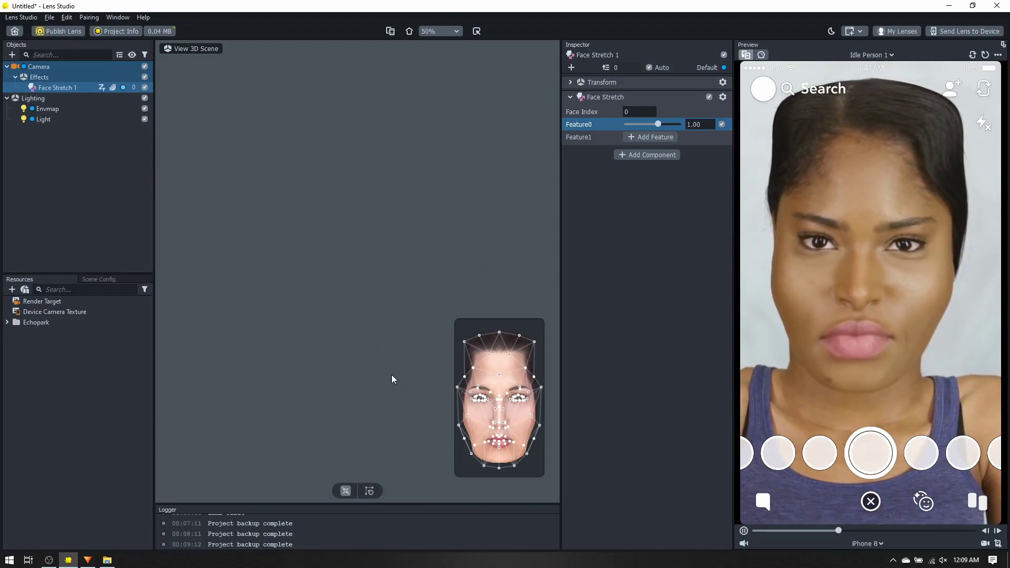
pyautogui.scroll(-1, 496, 430)
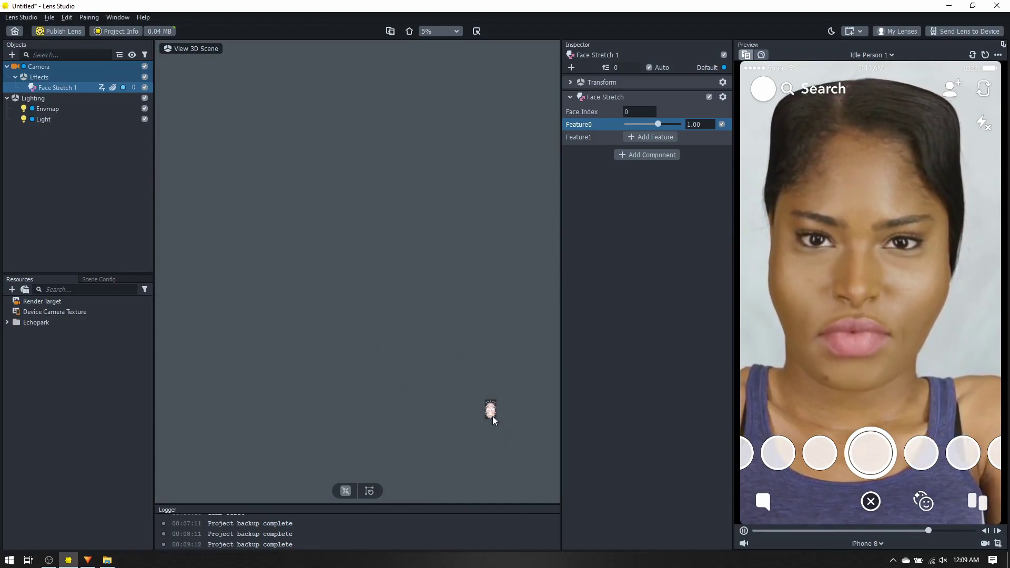
pyautogui.scroll(2, 492, 416)
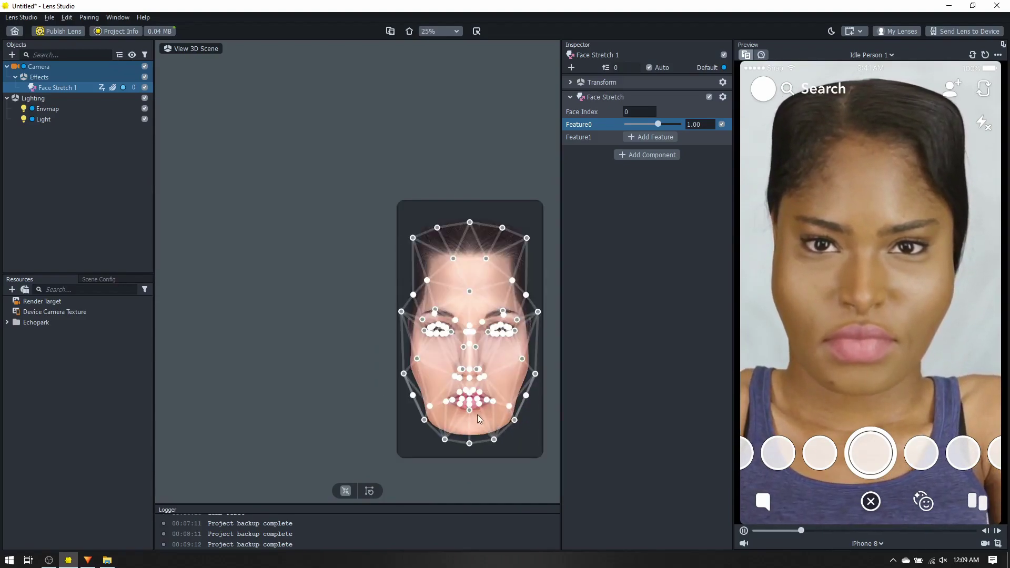
pyautogui.scroll(2, 478, 414)
pyautogui.scroll(1, 477, 415)
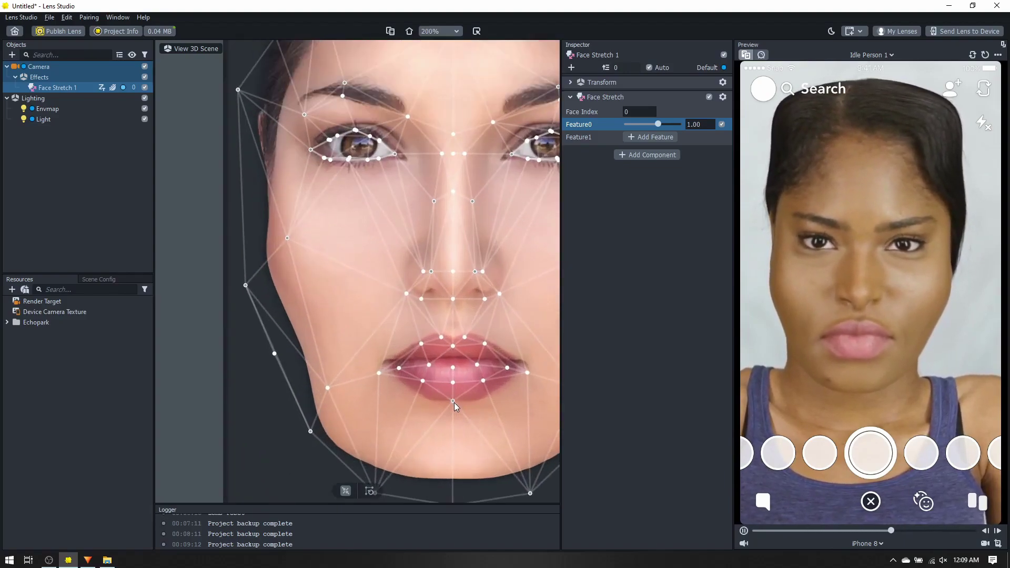
# Raise the chin point slightly and spread the lips wider at the mouth corner.
pyautogui.moveTo(453, 395); pyautogui.dragTo(453, 388)
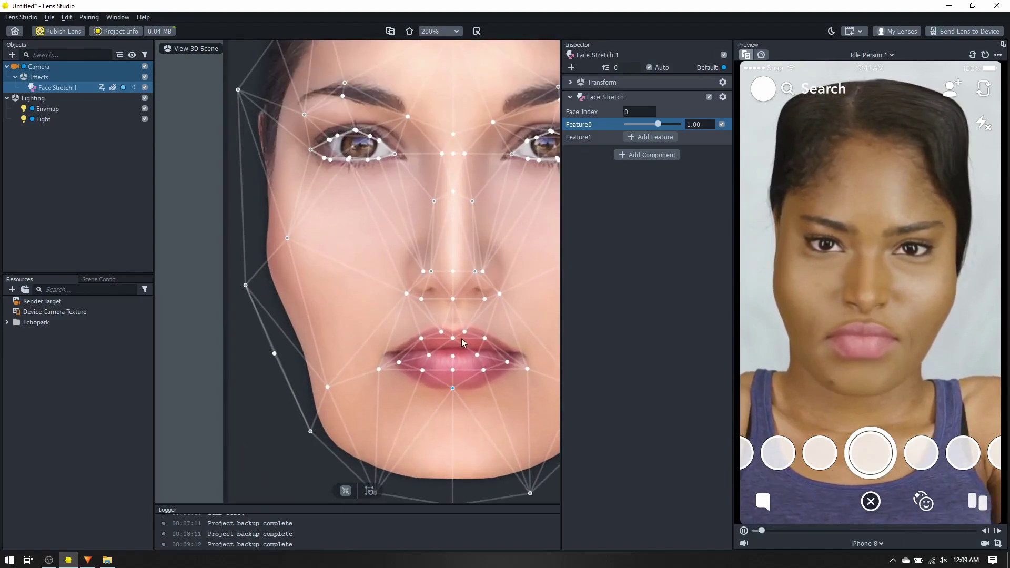
pyautogui.moveTo(524, 367); pyautogui.dragTo(528, 361)
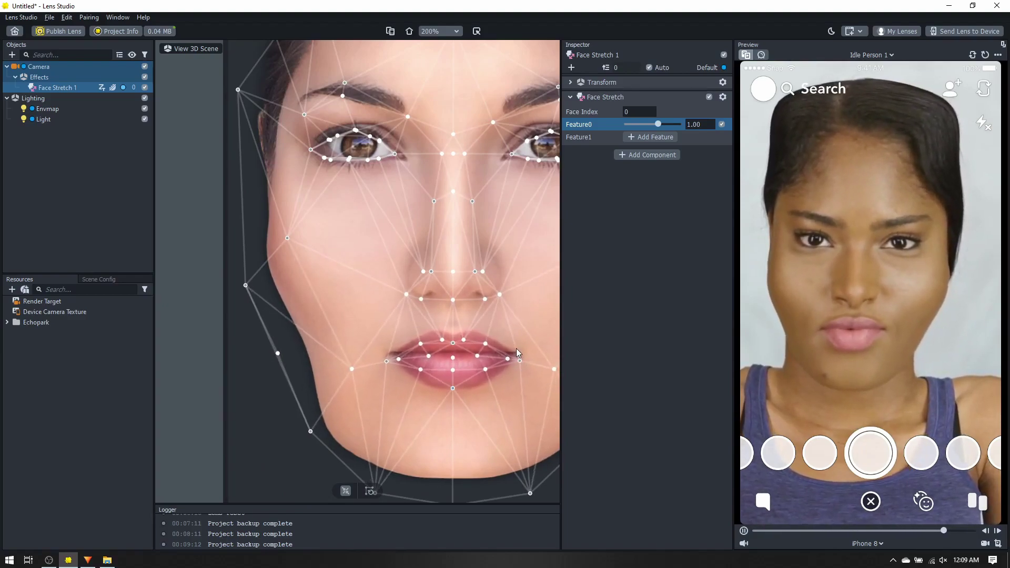
pyautogui.scroll(-1, 516, 349)
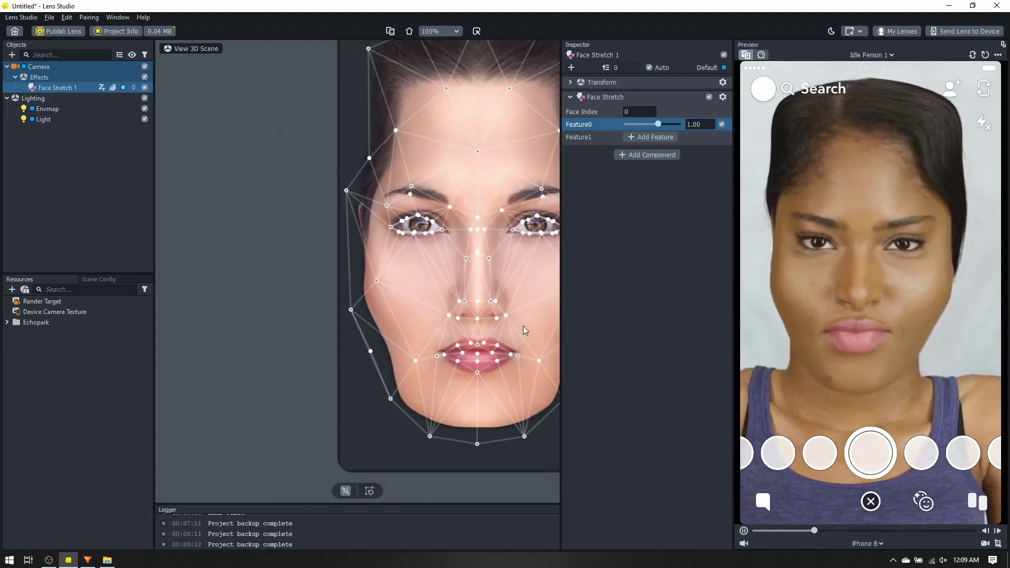
pyautogui.moveTo(562, 297); pyautogui.dragTo(565, 300)
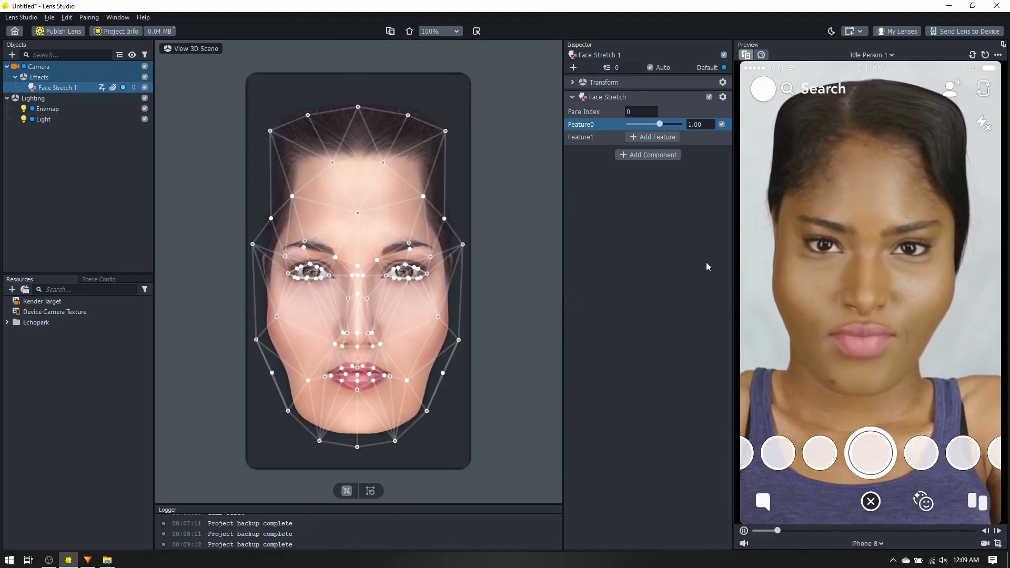
# Switch the preview to Idle Person 2 and pull an upper side-of-head point outward.
pyautogui.click(892, 56)
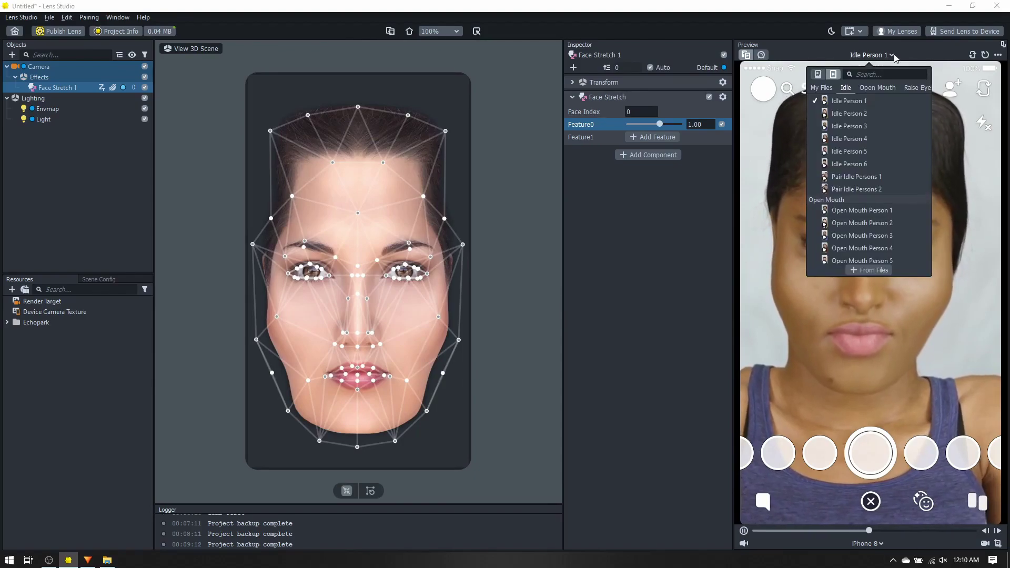
pyautogui.click(874, 115)
pyautogui.click(921, 64)
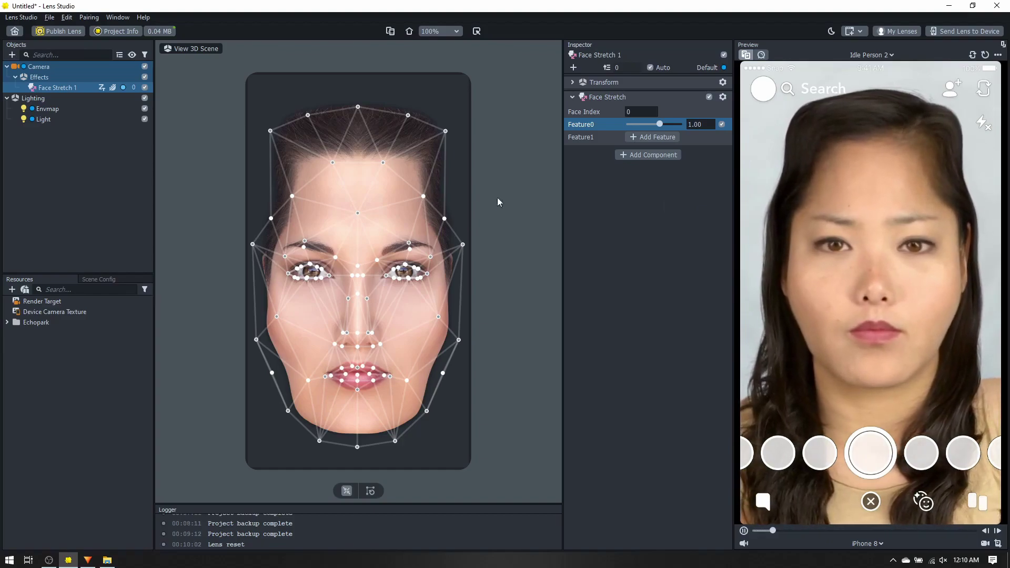
pyautogui.moveTo(444, 218); pyautogui.dragTo(423, 180)
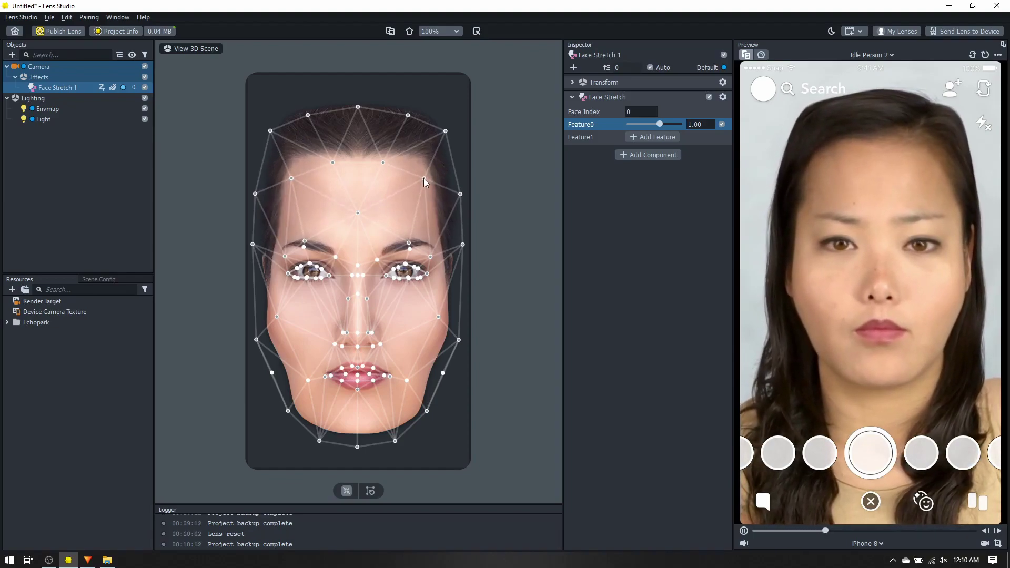
# Preview the lens on Idle Person 3, 4, 5 and 6, ending on Smile Person 6.
pyautogui.click(870, 55)
pyautogui.click(848, 128)
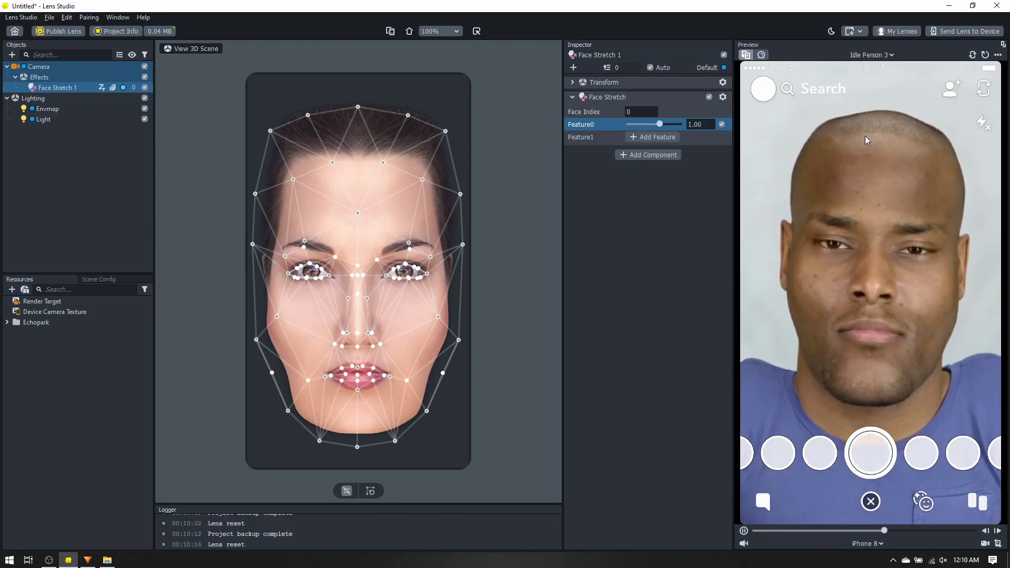
pyautogui.click(866, 54)
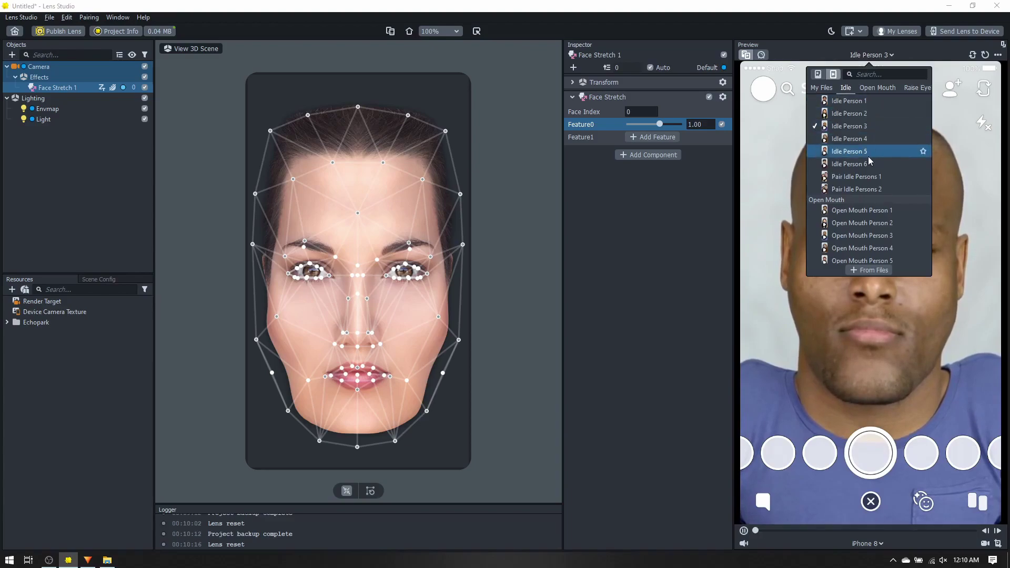
pyautogui.click(848, 139)
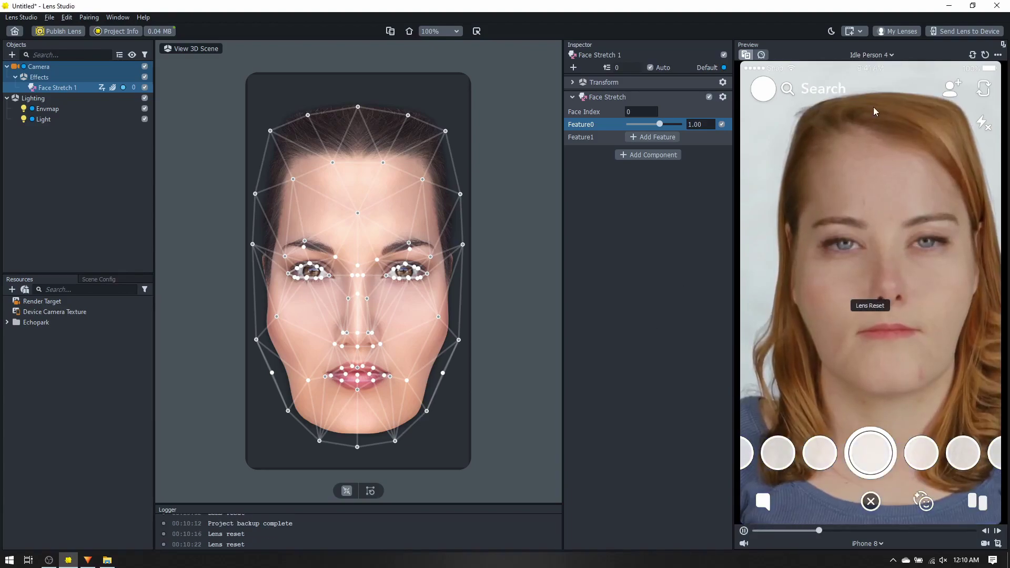
pyautogui.click(883, 55)
pyautogui.click(847, 152)
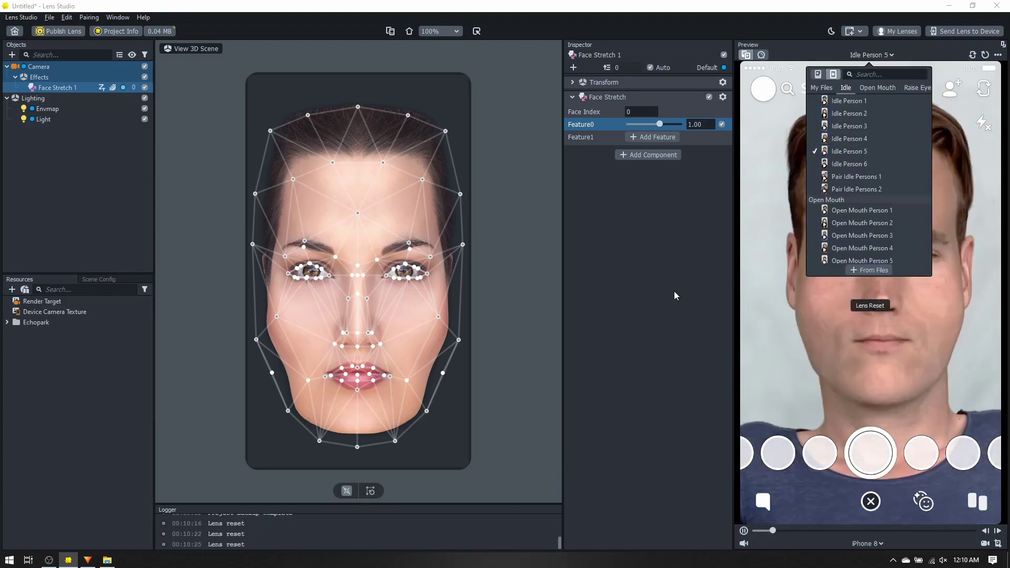
pyautogui.click(871, 55)
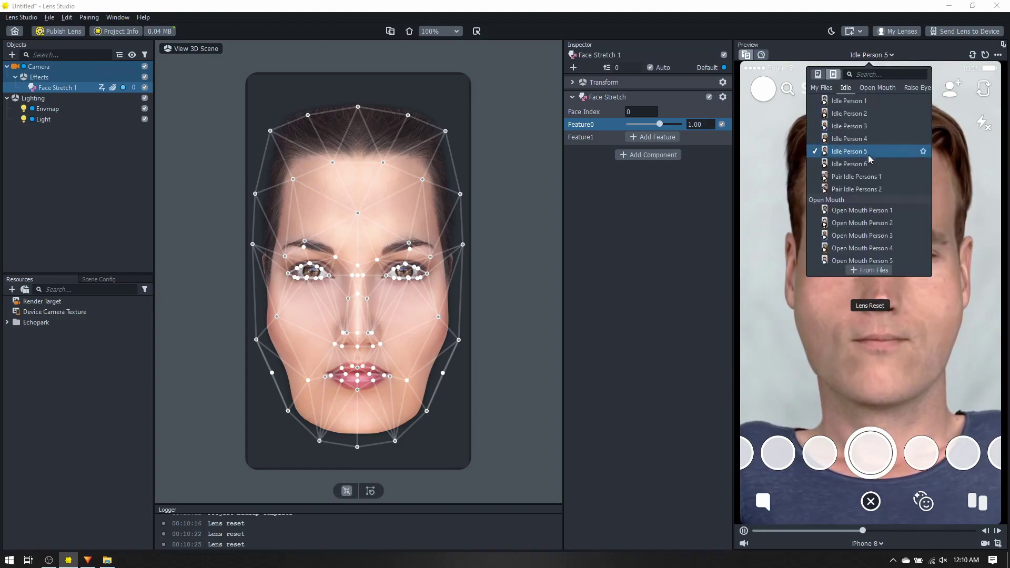
pyautogui.click(866, 165)
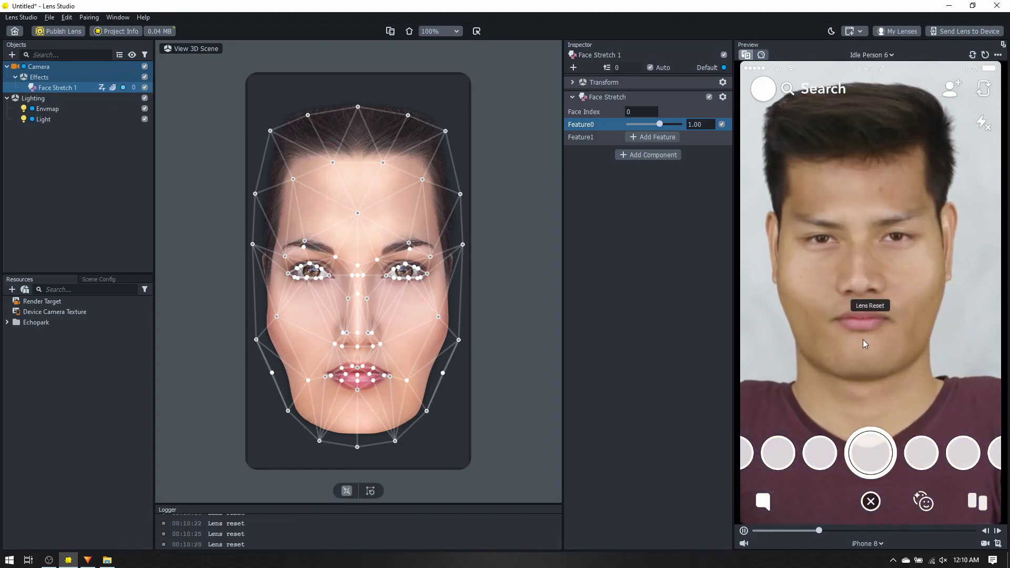
pyautogui.click(870, 55)
pyautogui.scroll(-5, 874, 118)
pyautogui.scroll(-3, 868, 223)
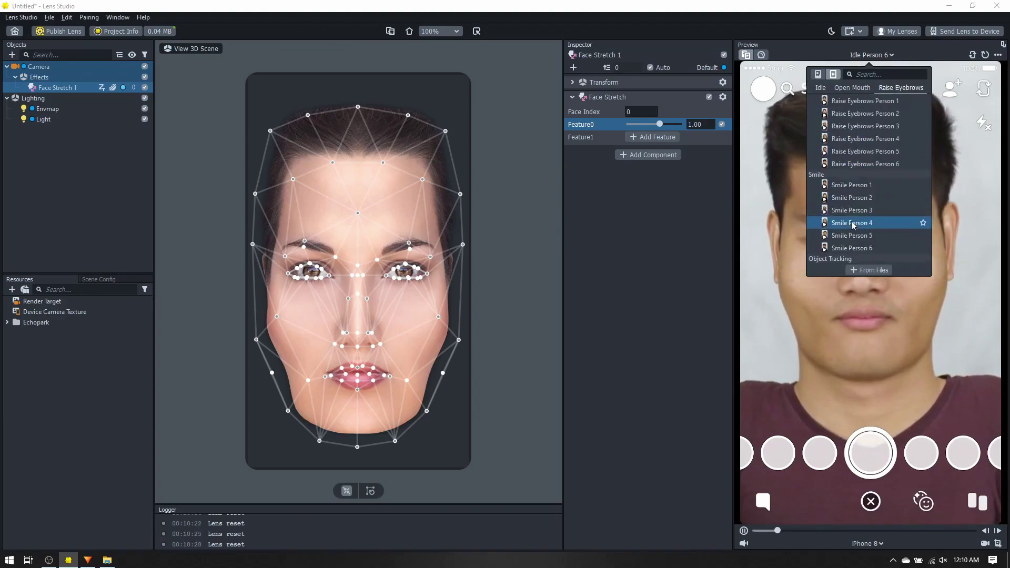
pyautogui.click(857, 247)
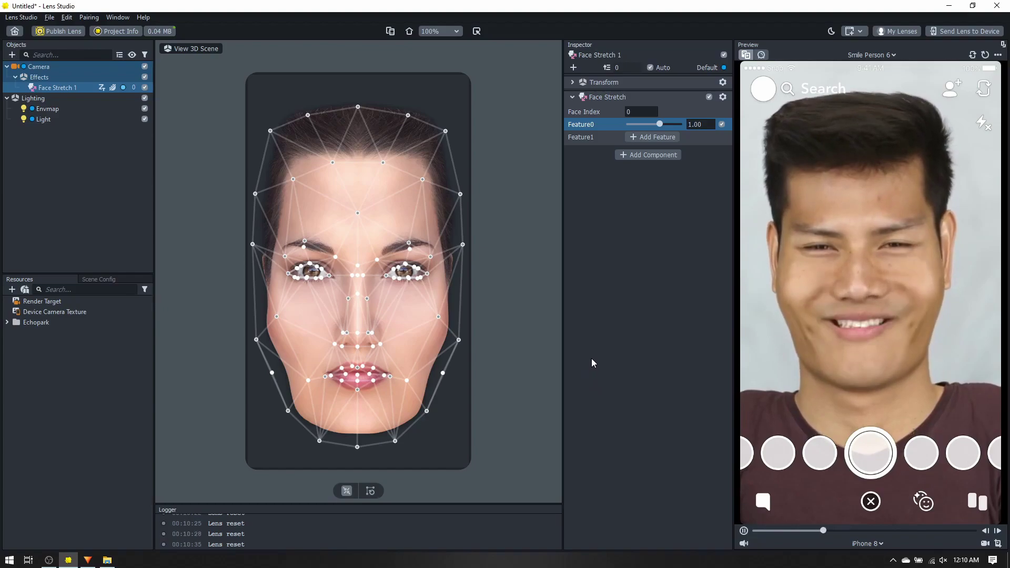
# Save the project as ginormous_head in a new ginormous_head folder under OneDrive > snapchat.
pyautogui.click(49, 18)
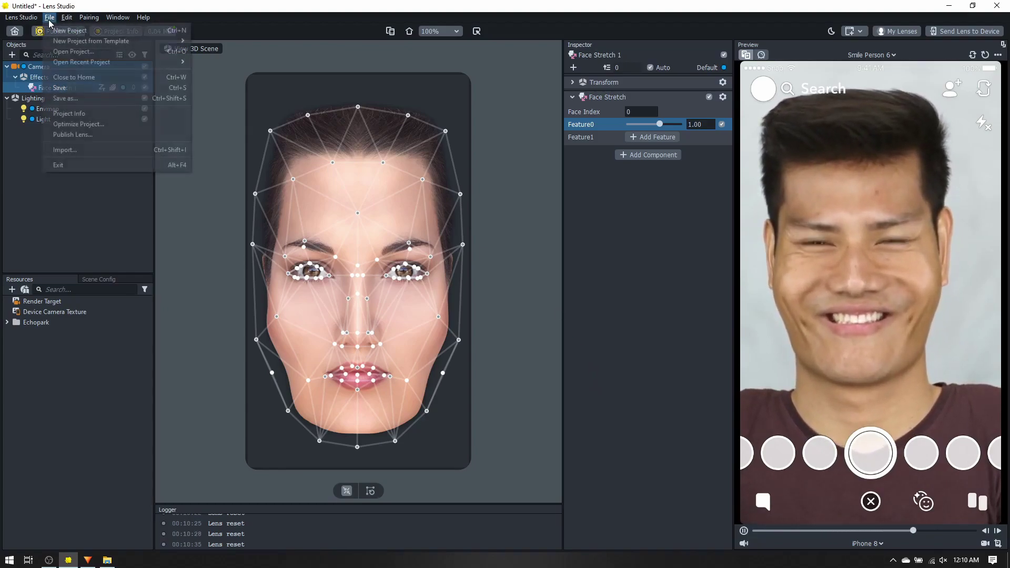
pyautogui.click(60, 88)
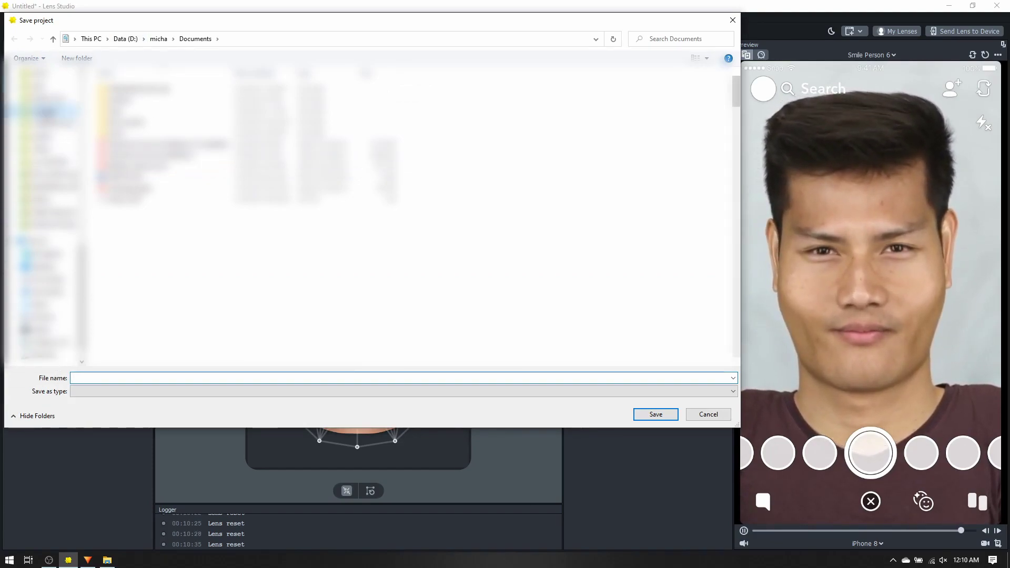
pyautogui.click(47, 111)
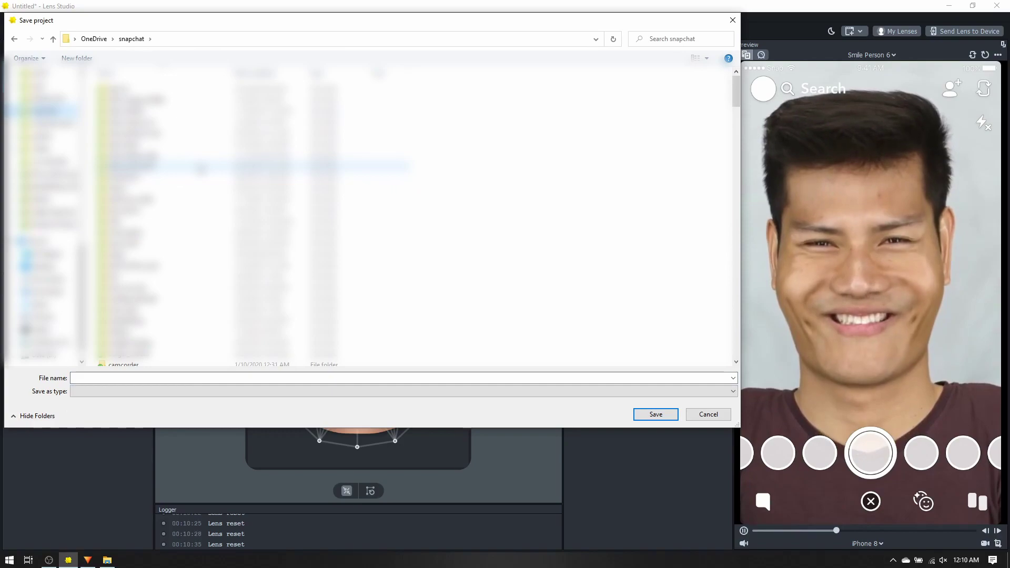
pyautogui.click(78, 58)
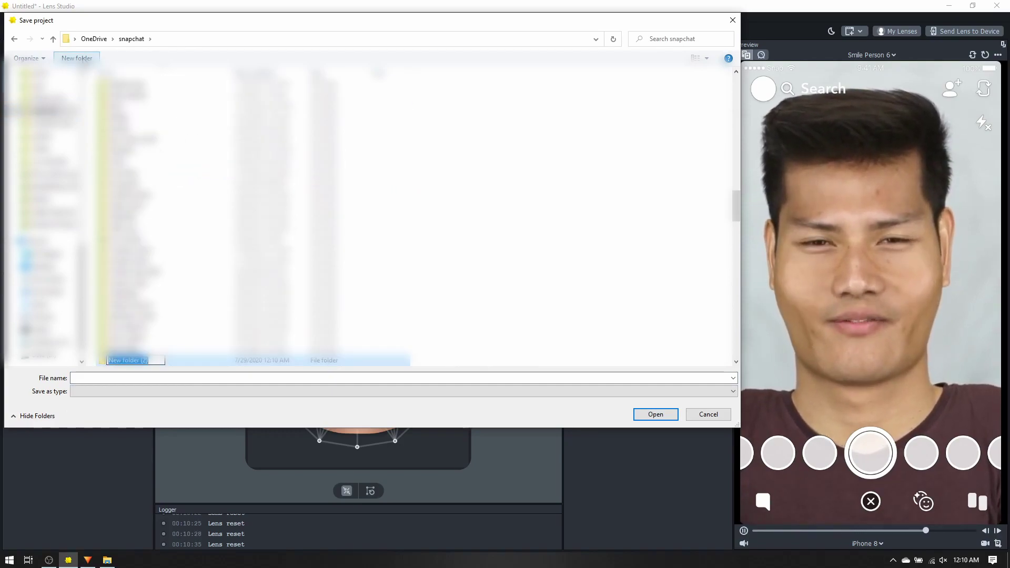
pyautogui.write('gin')
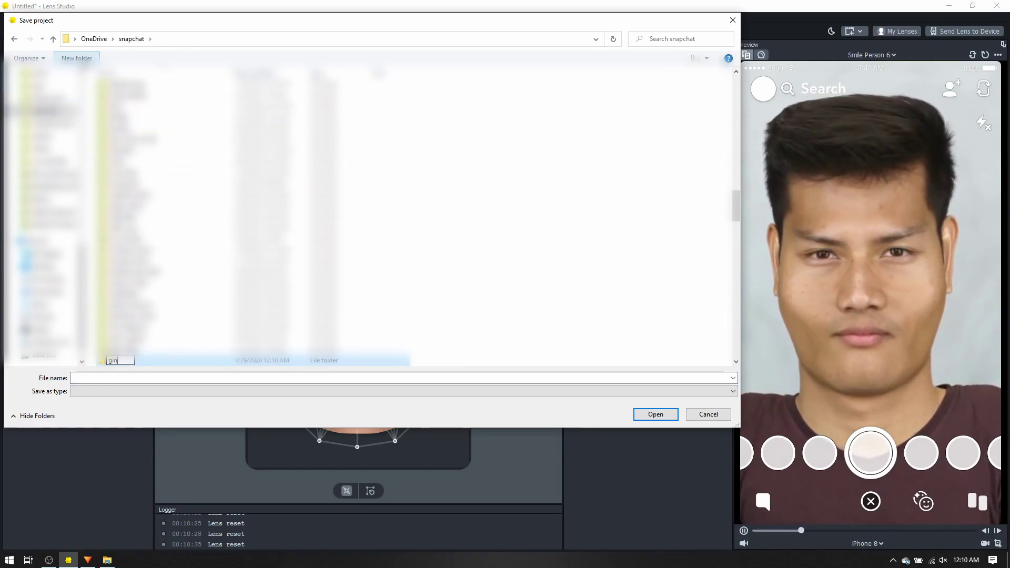
pyautogui.write('ormous_head')
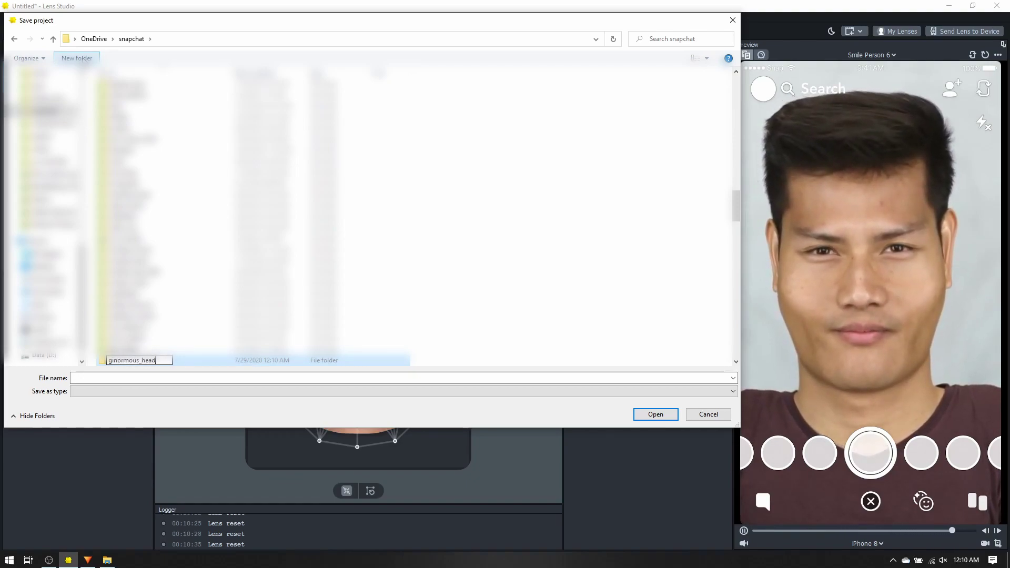
pyautogui.press('Return')
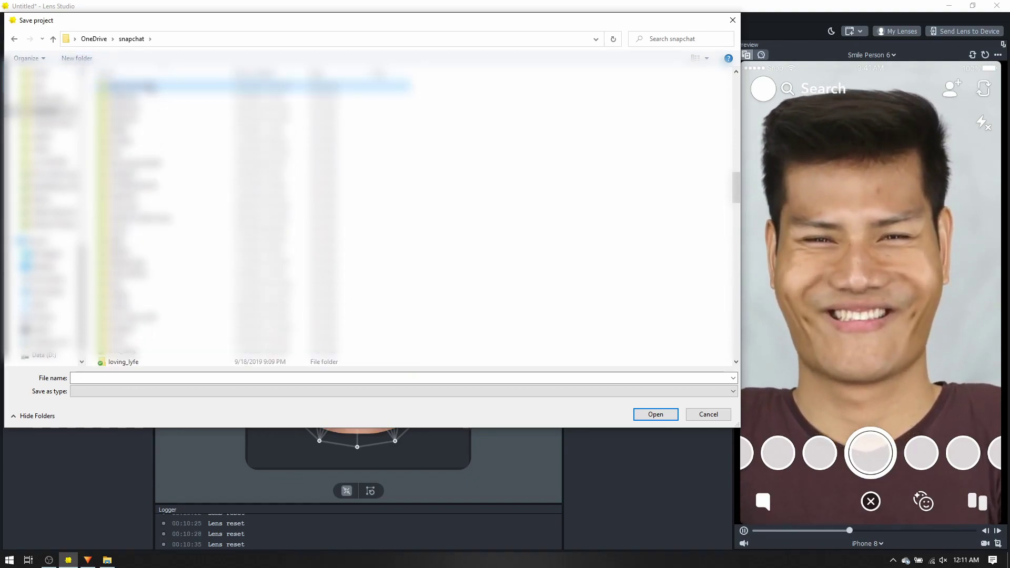
pyautogui.press('Return')
pyautogui.click(176, 378)
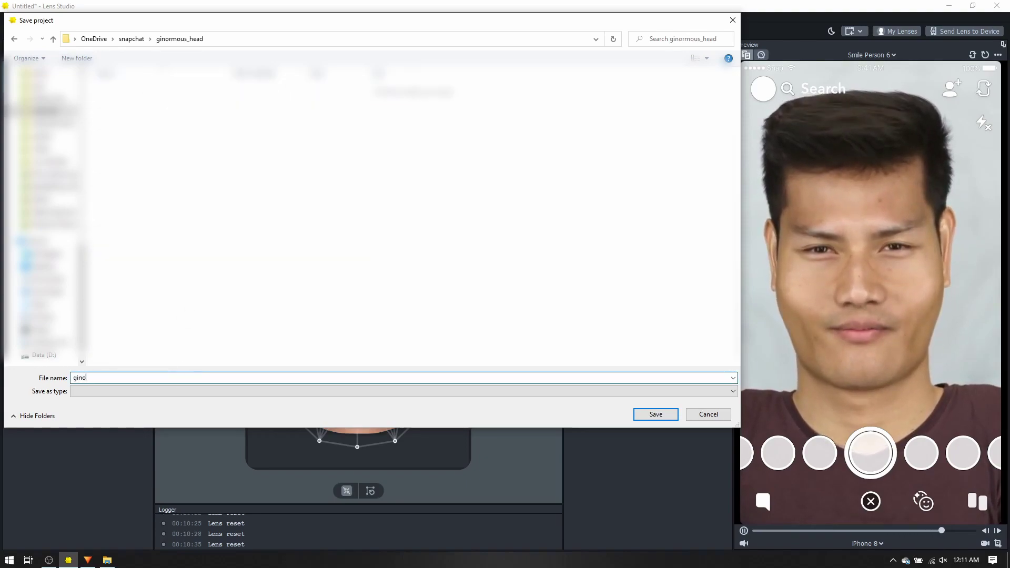
pyautogui.write('ginormous_head')
pyautogui.press('Return')
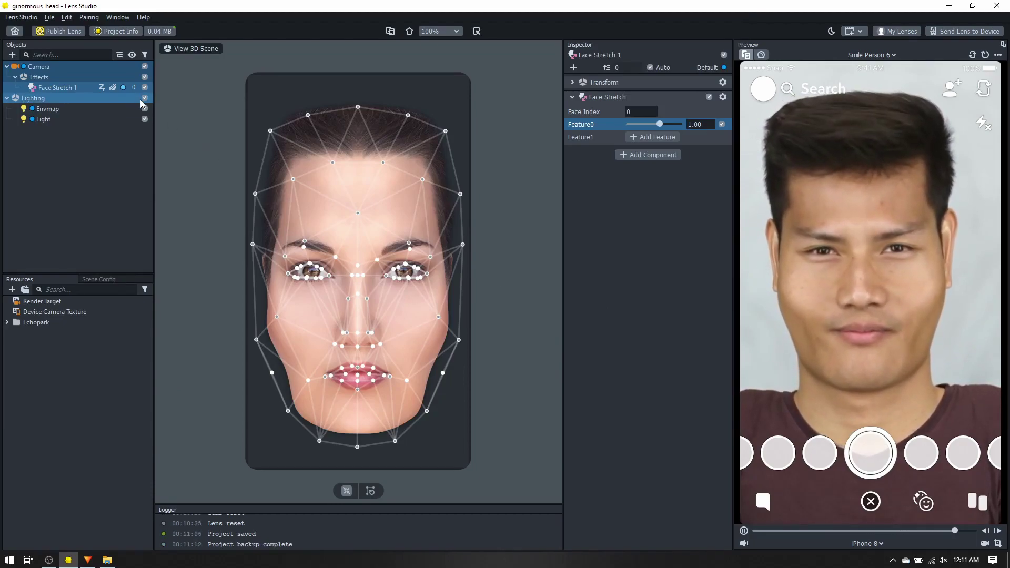
# Capture a preview screenshot and save it as screenshot.png in the ginormous_head folder.
pyautogui.click(998, 543)
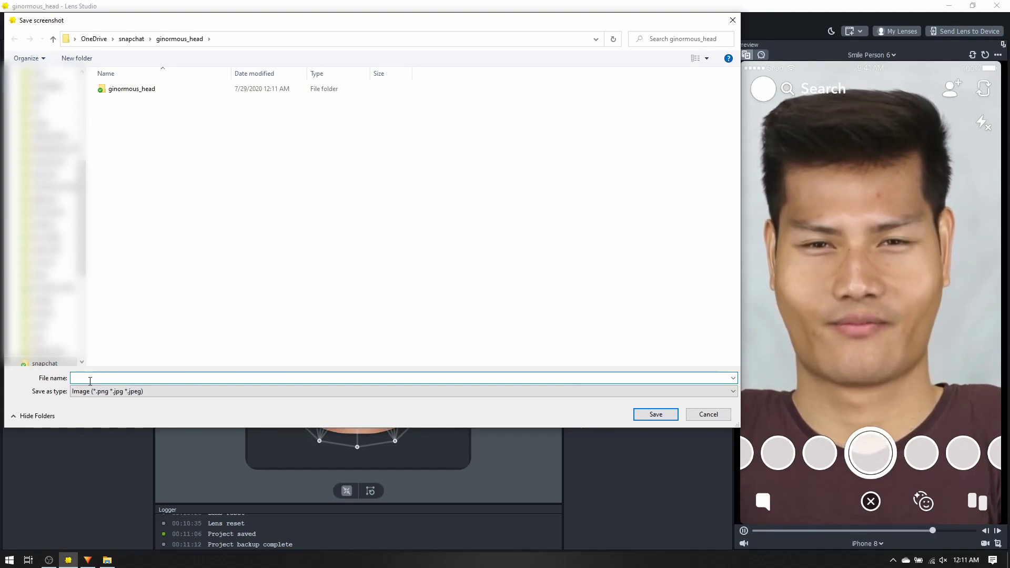
pyautogui.write('screenshot')
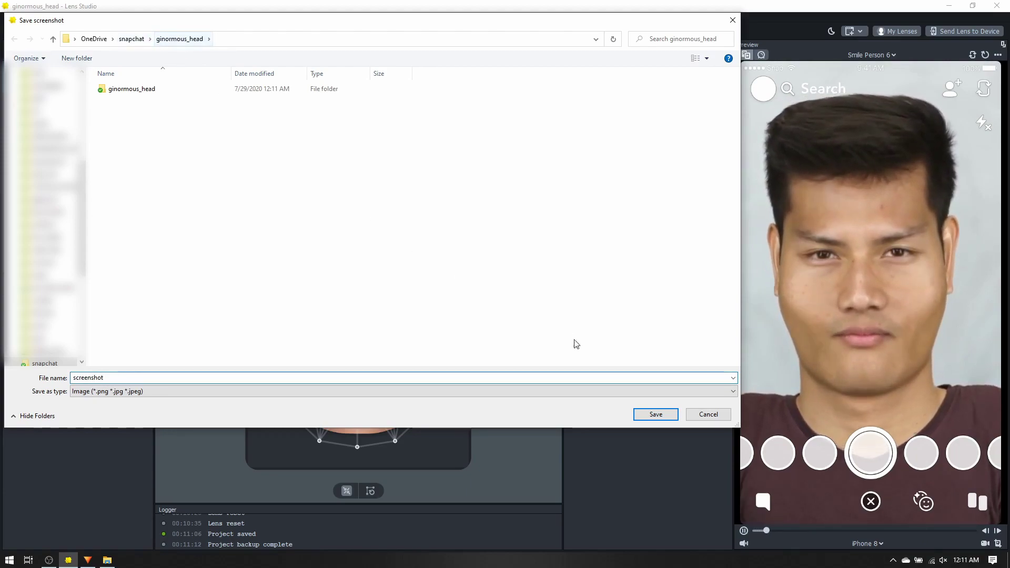
pyautogui.click(654, 415)
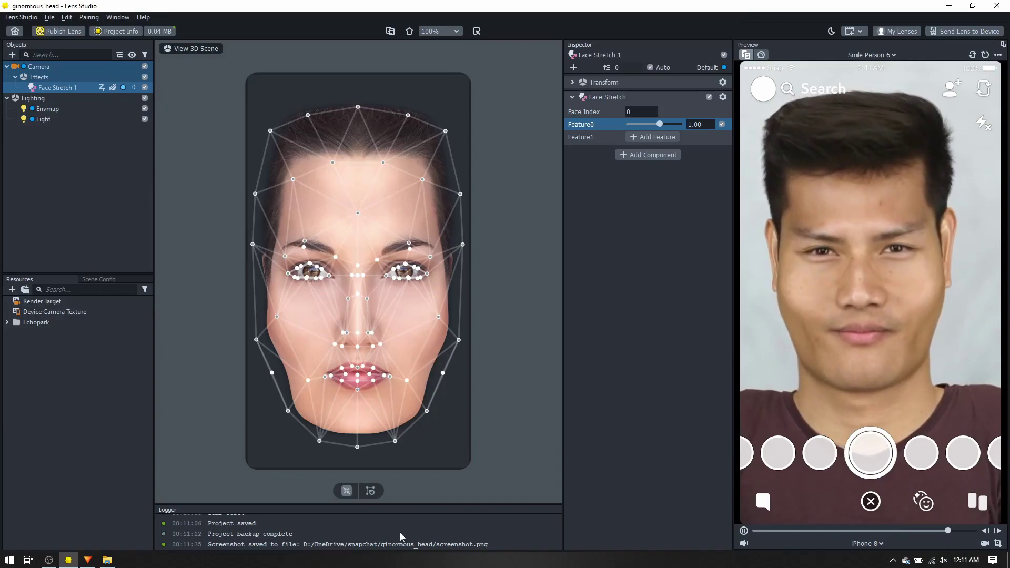
# Rename the lens to 'Ginormous Head' in Project Info.
pyautogui.click(120, 32)
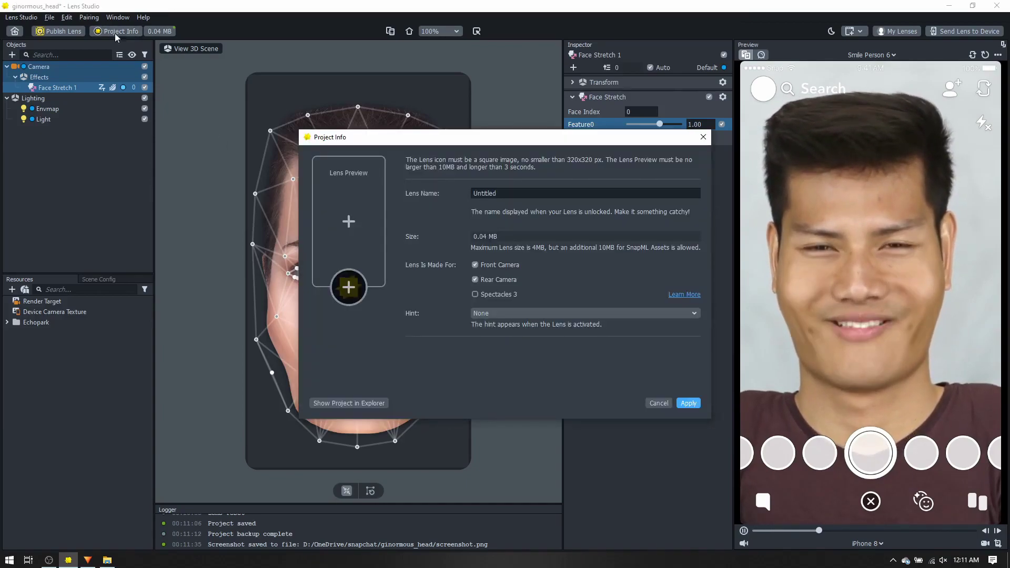
pyautogui.doubleClick(484, 193)
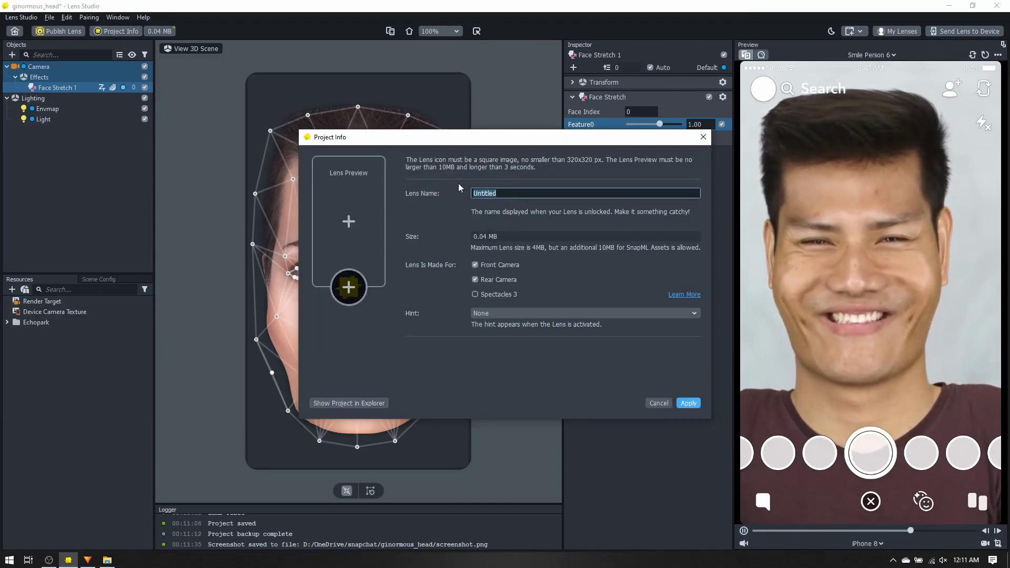
pyautogui.write('Ginormous Head')
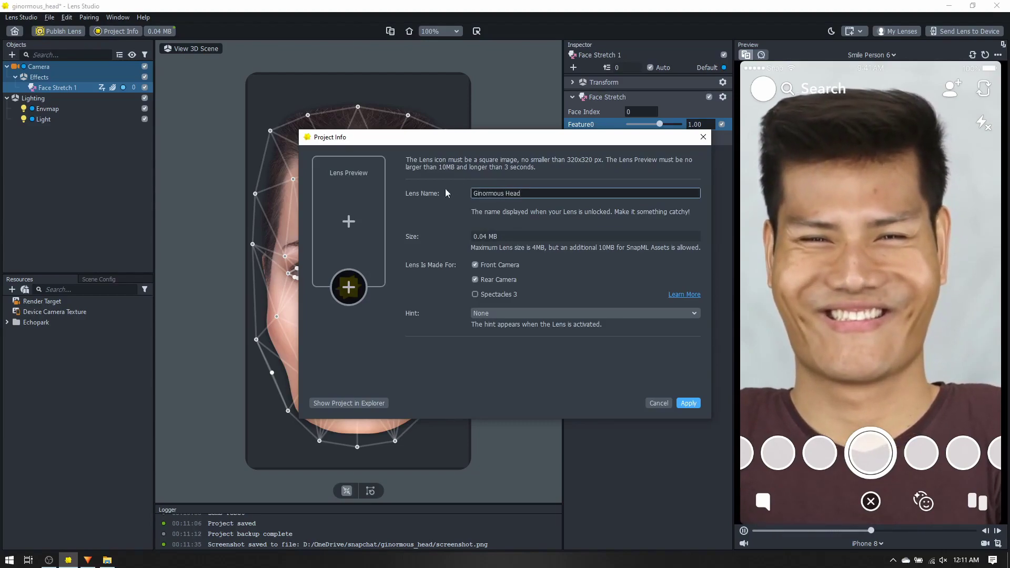
# Set screenshot.png as the lens icon, with the crop circle shrunk and centred on the face.
pyautogui.click(348, 287)
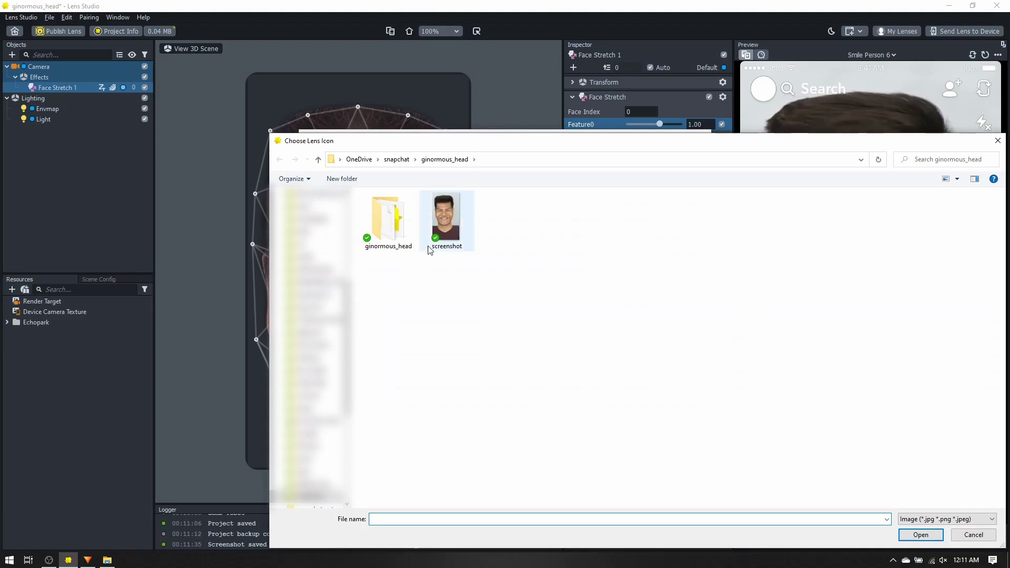
pyautogui.doubleClick(437, 225)
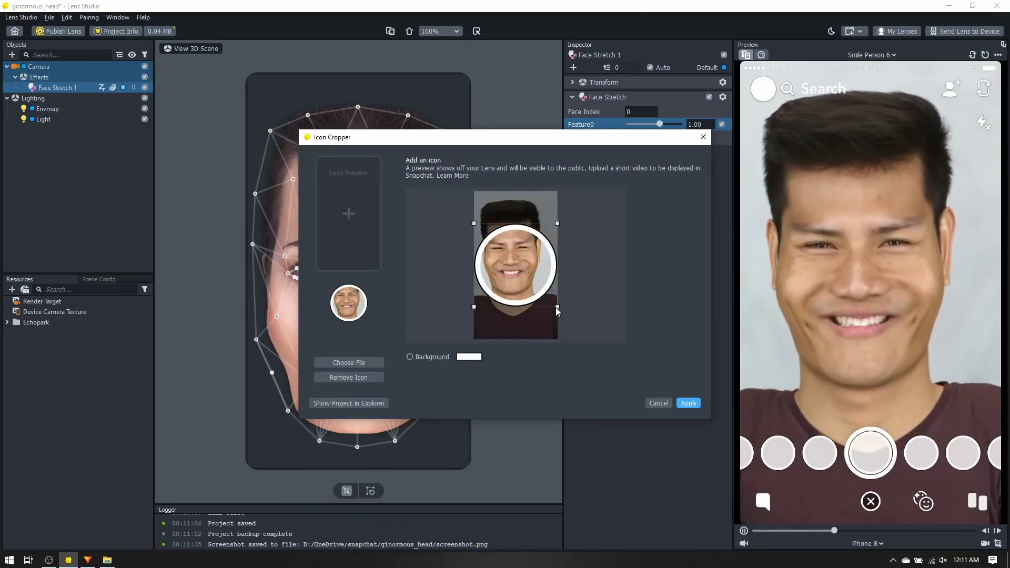
pyautogui.moveTo(557, 306); pyautogui.dragTo(528, 283)
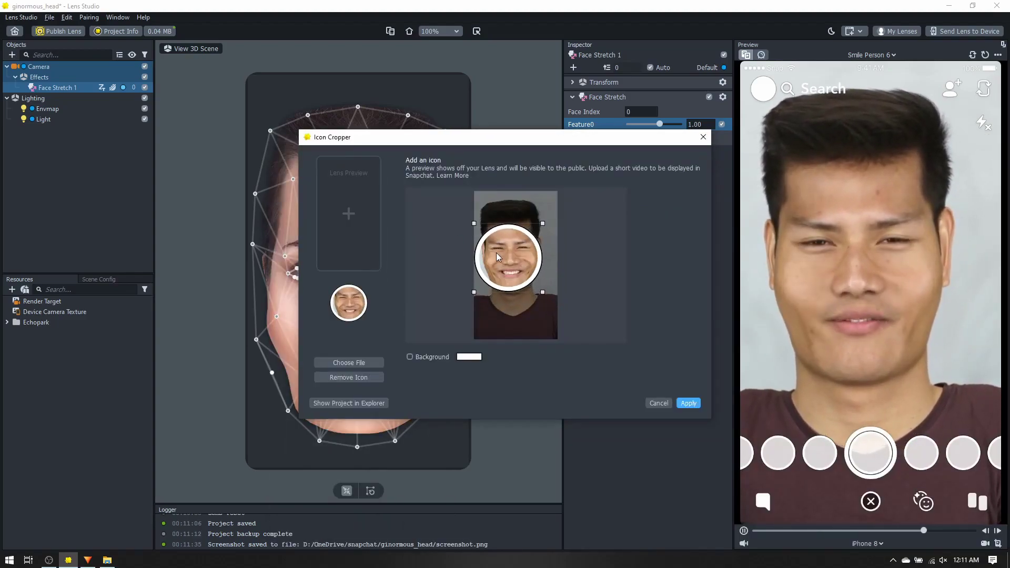
pyautogui.moveTo(496, 253); pyautogui.dragTo(505, 253)
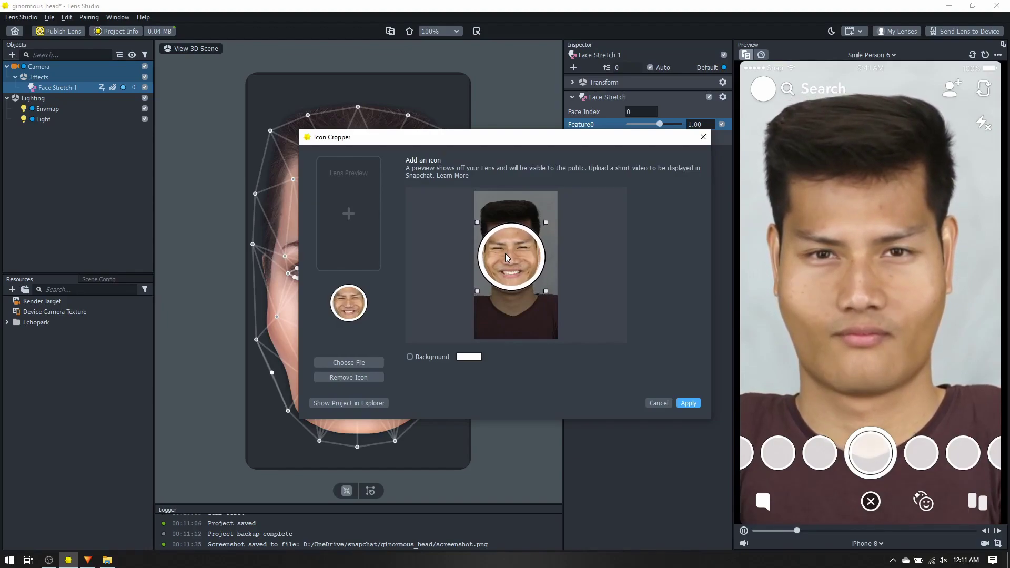
pyautogui.click(688, 403)
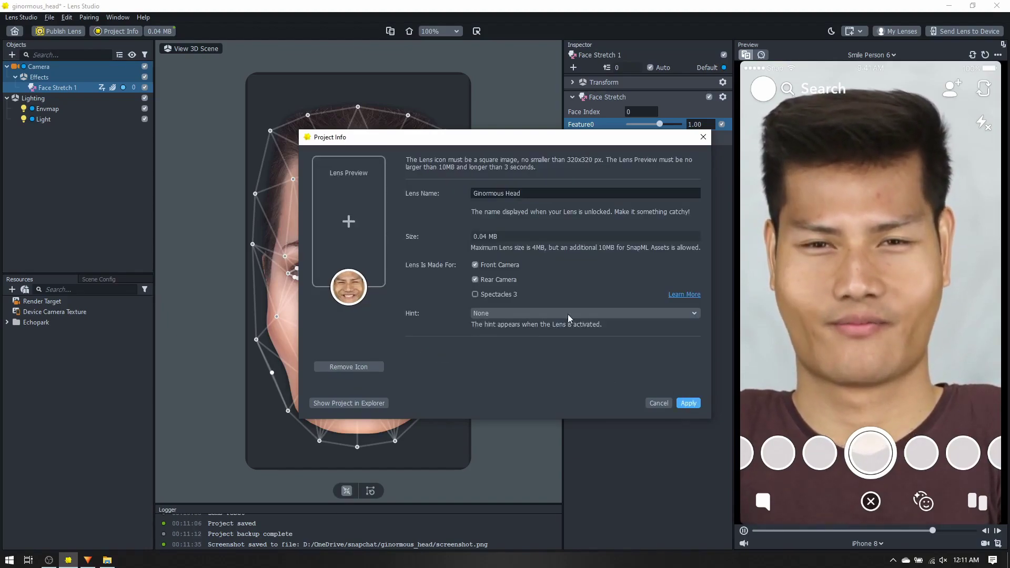
# Use the Smile sample face video as the lens preview and apply the Project Info changes.
pyautogui.click(349, 221)
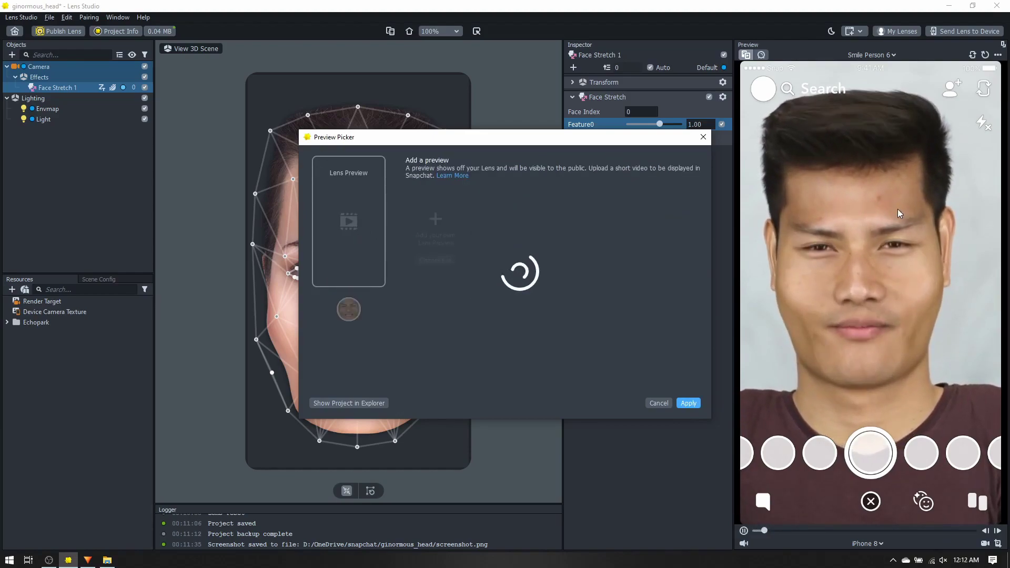
pyautogui.scroll(-2, 534, 265)
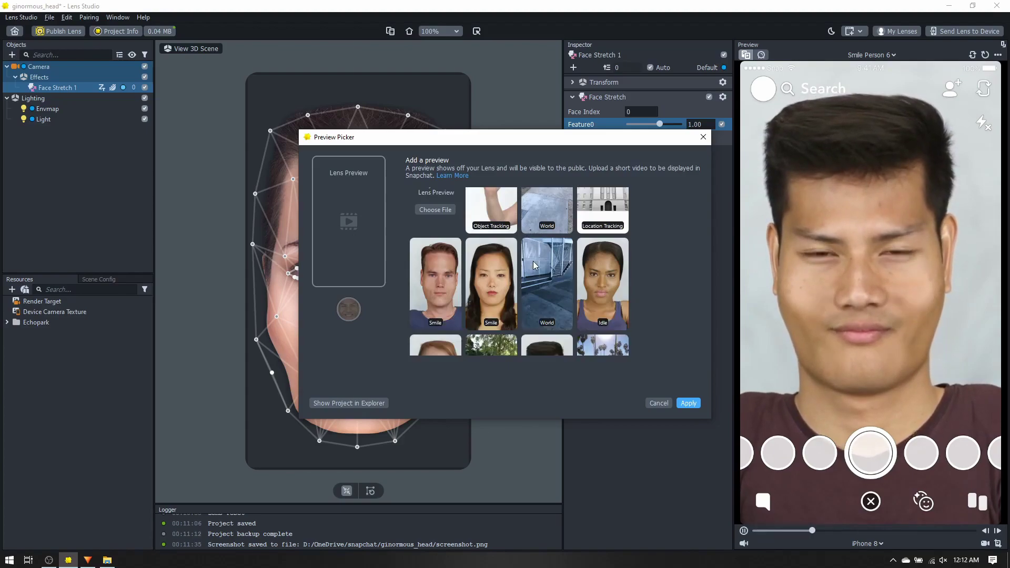
pyautogui.click(553, 220)
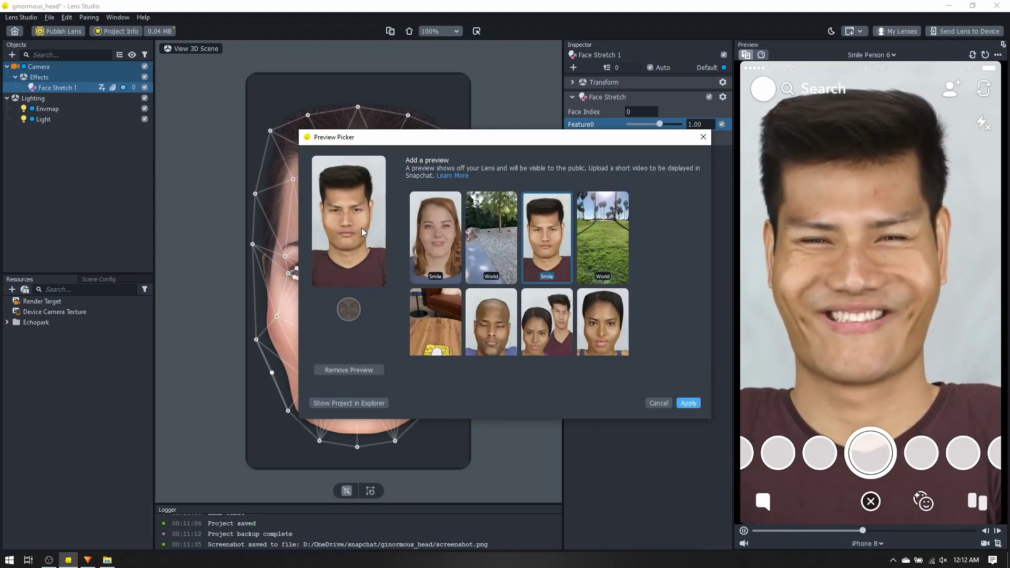
pyautogui.click(688, 403)
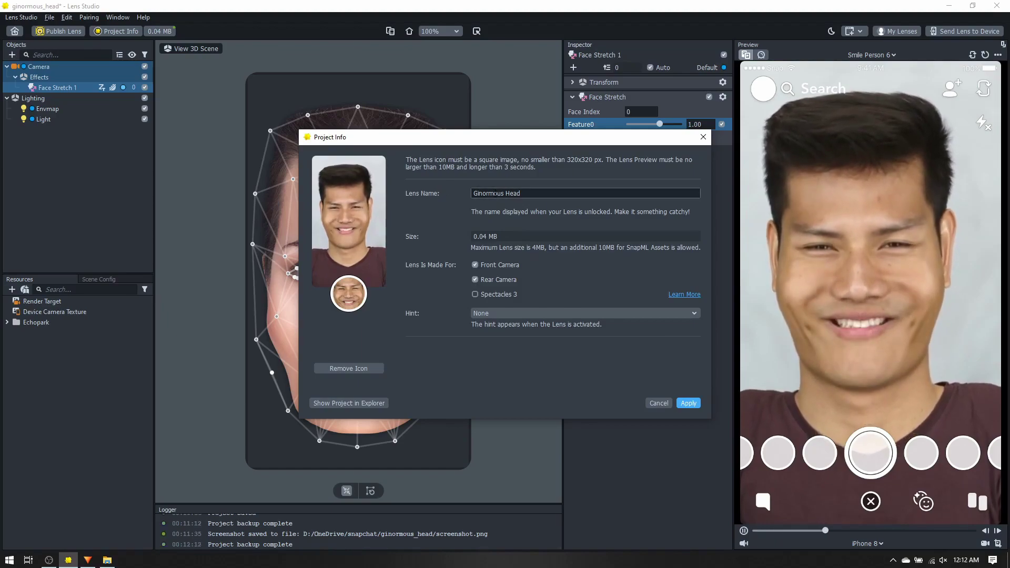
pyautogui.moveTo(355, 222)
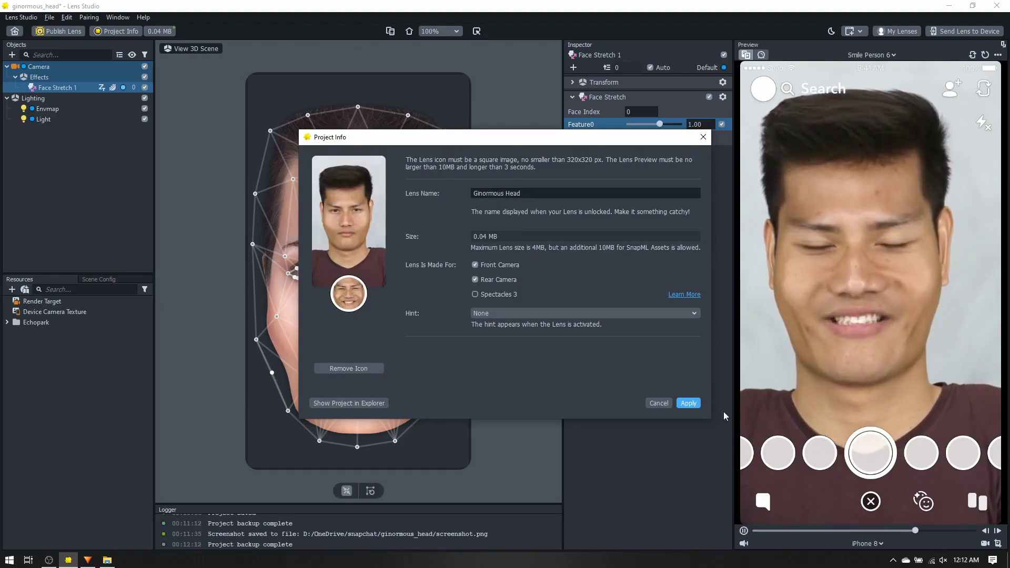
pyautogui.click(688, 404)
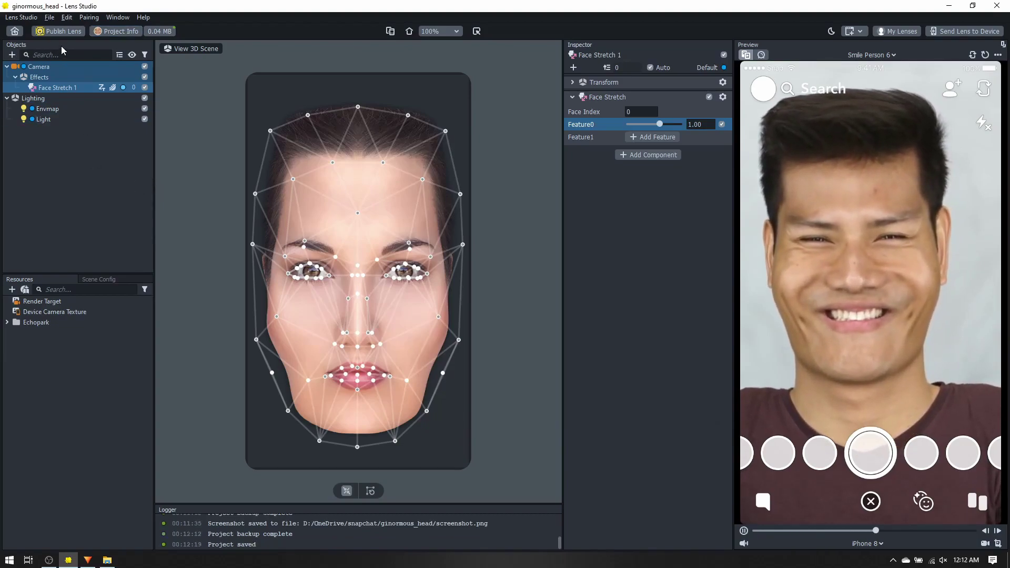
# Start publishing and tag the lens with ginormous, head, large and big.
pyautogui.click(58, 33)
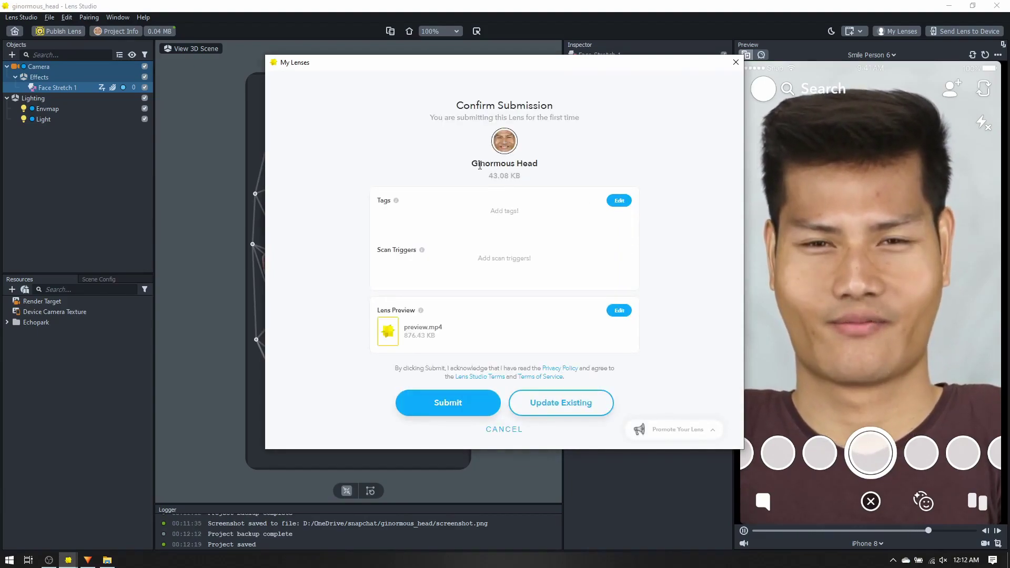
pyautogui.click(620, 201)
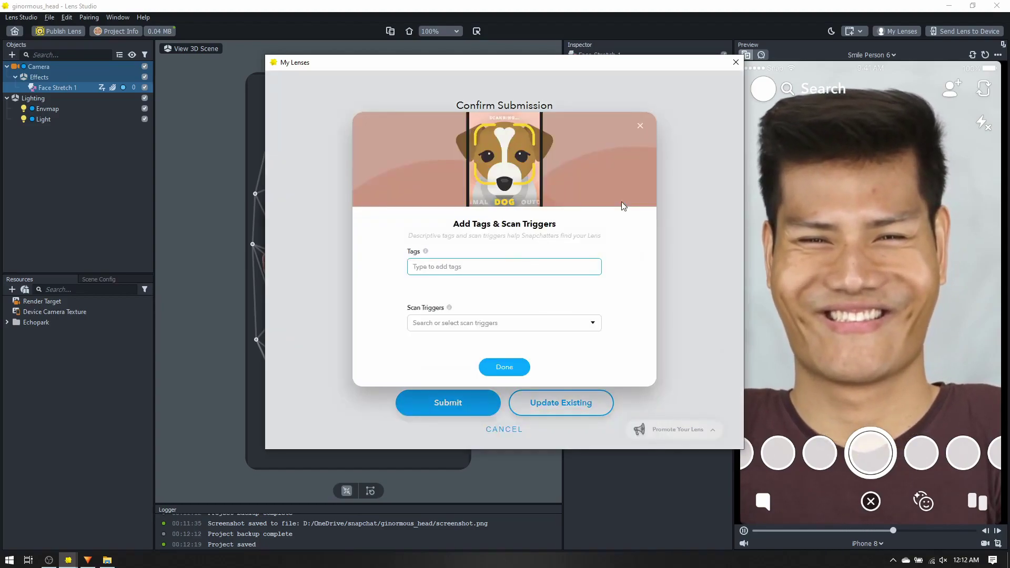
pyautogui.write('ginormous')
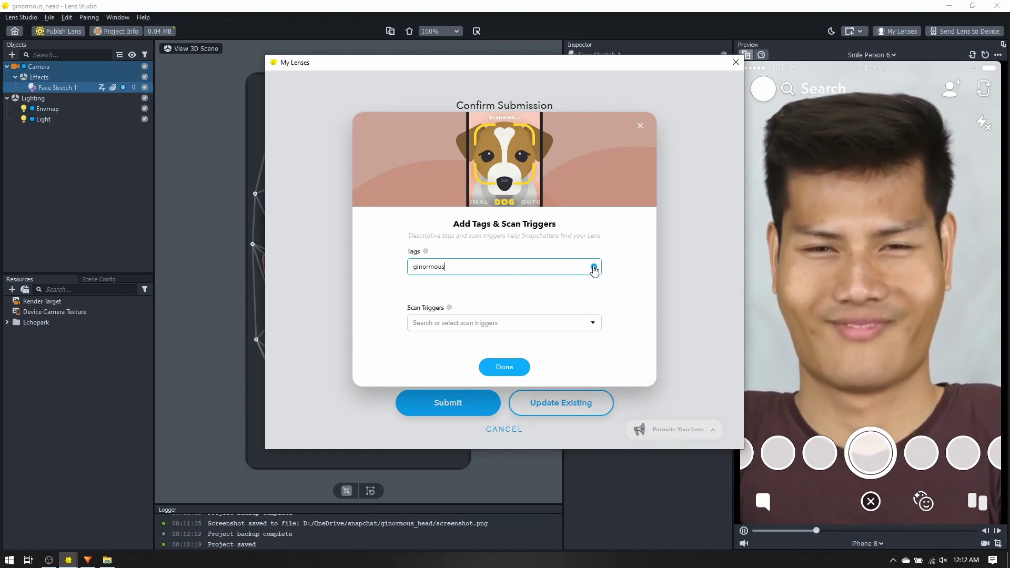
pyautogui.press('Return')
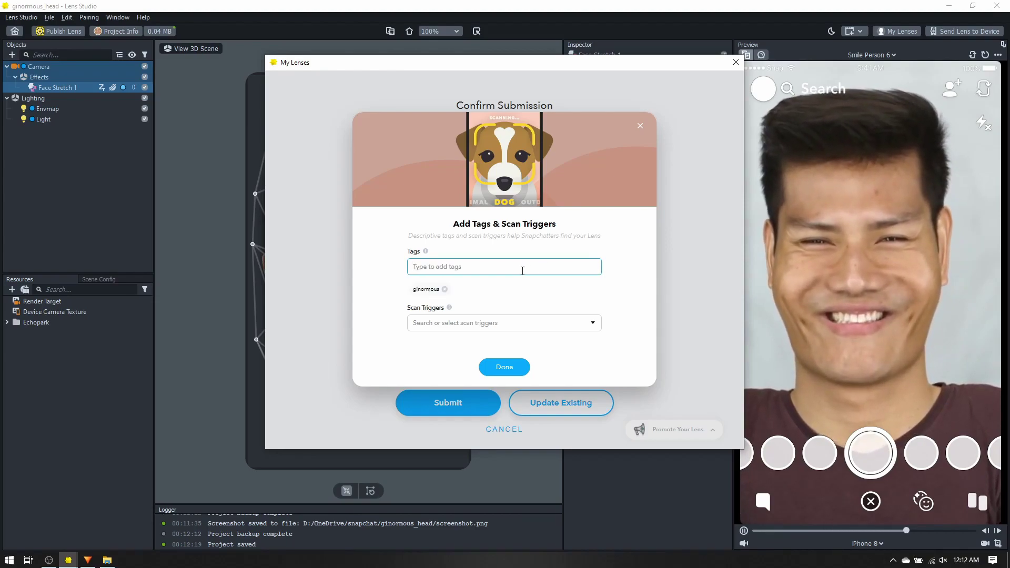
pyautogui.write('head')
pyautogui.press('Return')
pyautogui.write('large ')
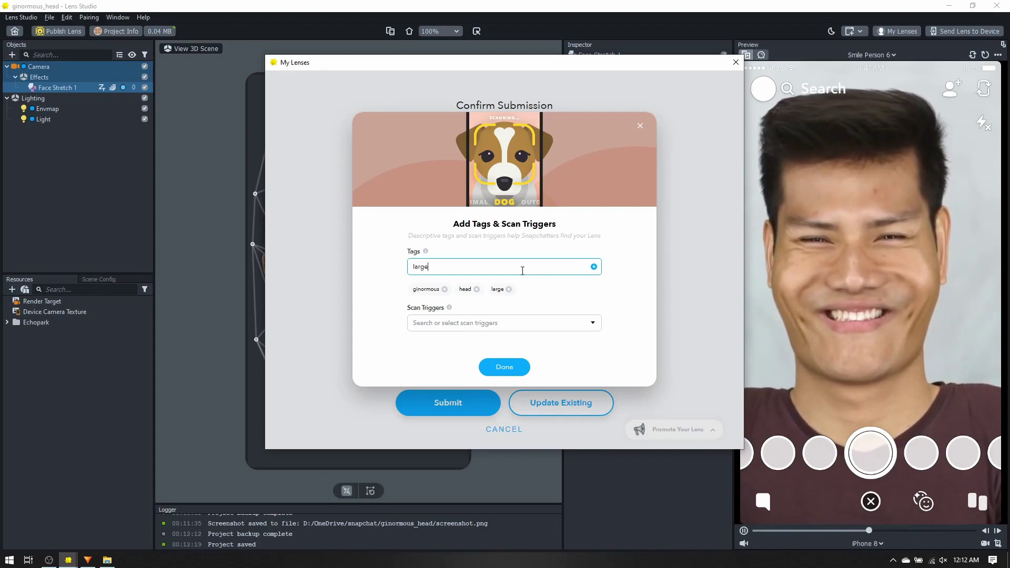
pyautogui.write('big')
pyautogui.press('Return')
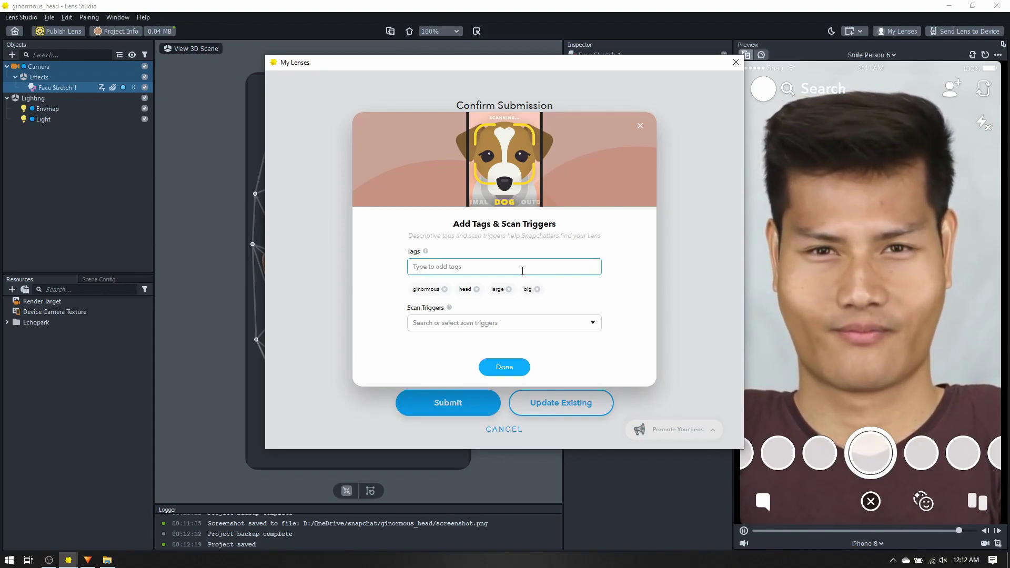
# Add Person as a scan trigger and finish the tags and triggers editor.
pyautogui.click(432, 325)
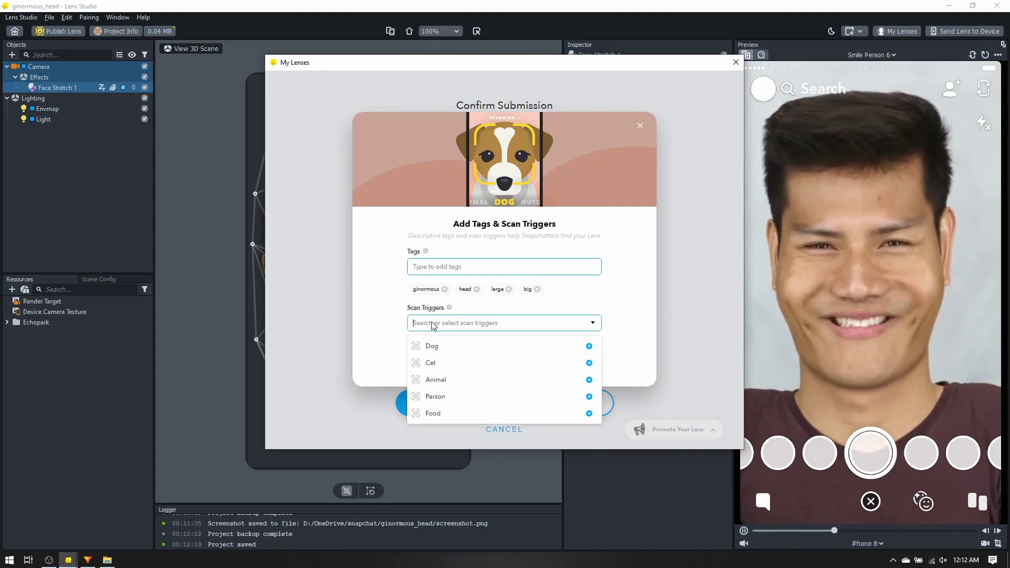
pyautogui.click(435, 396)
pyautogui.click(634, 308)
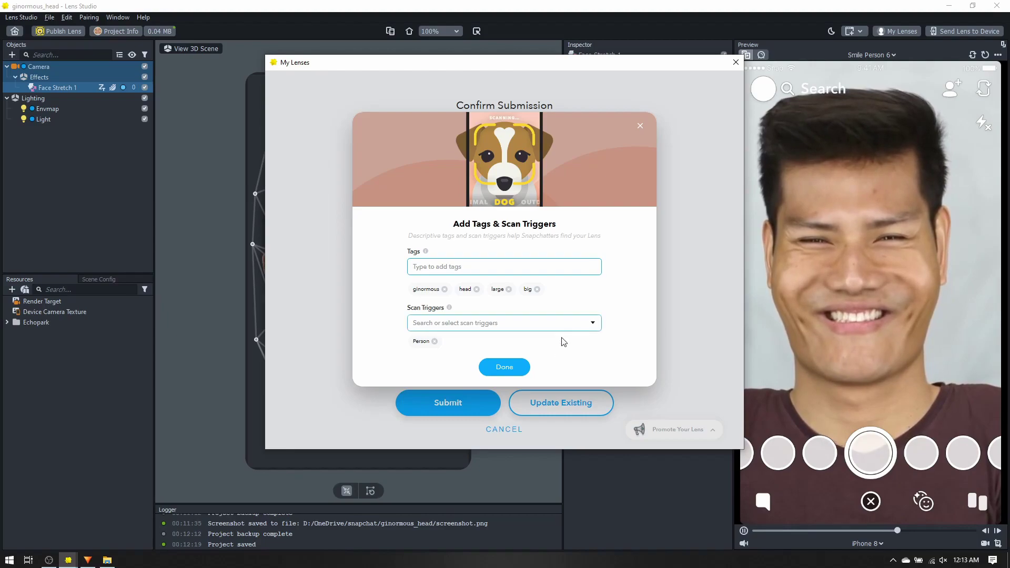
pyautogui.click(507, 370)
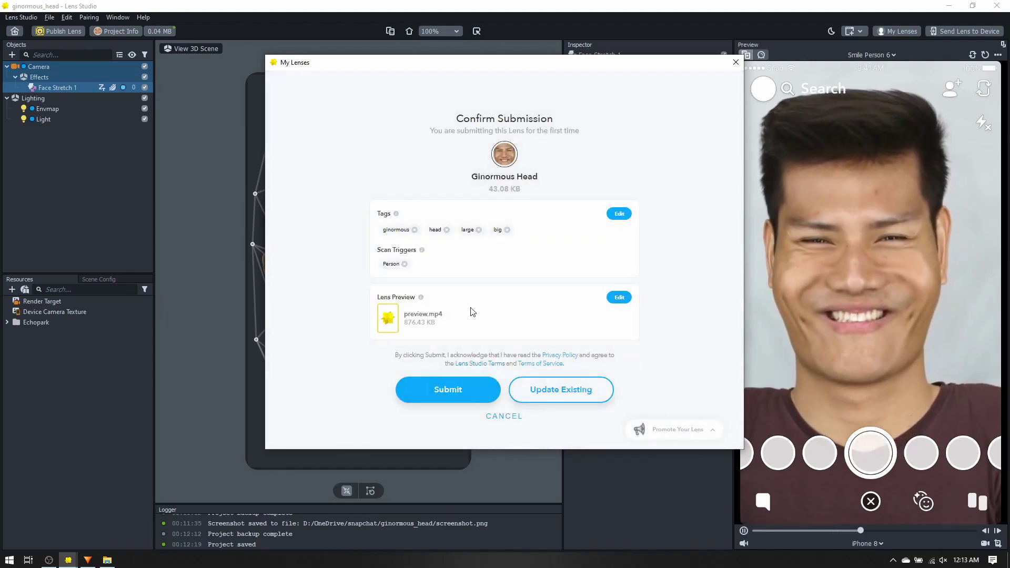
# Submit Ginormous Head for review, then refresh My Lenses until its status reads Live.
pyautogui.click(432, 392)
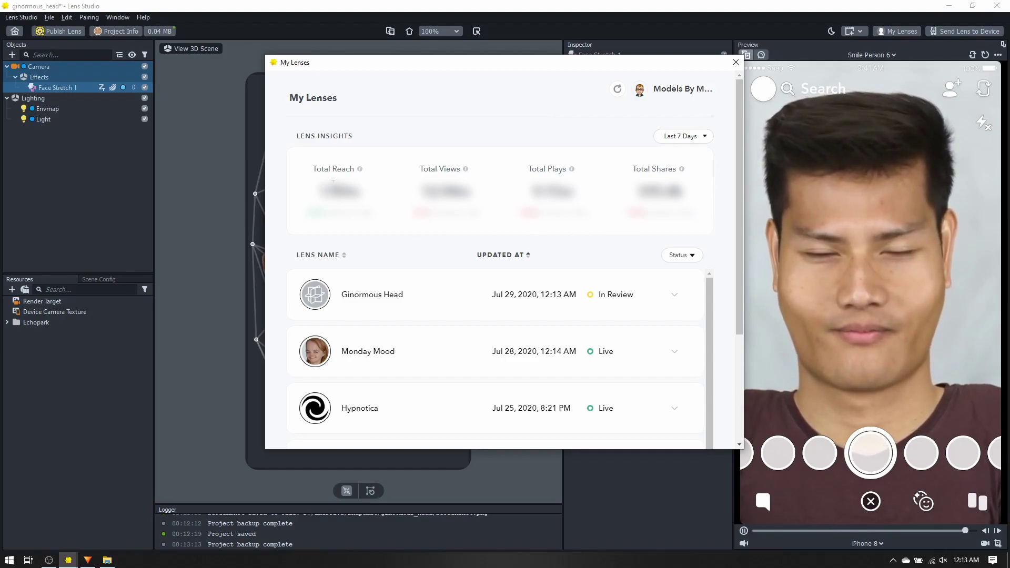
pyautogui.click(701, 136)
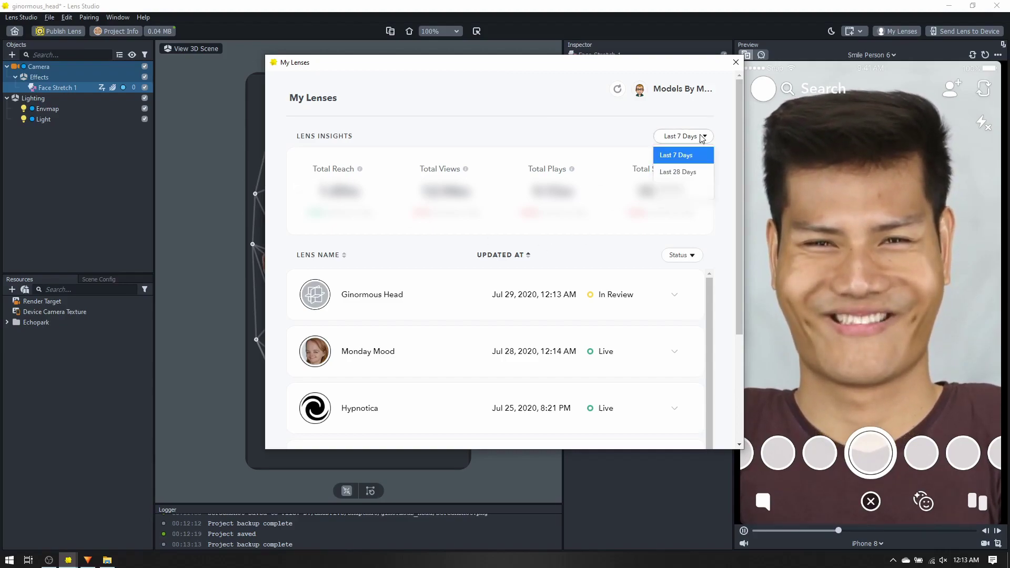
pyautogui.click(629, 134)
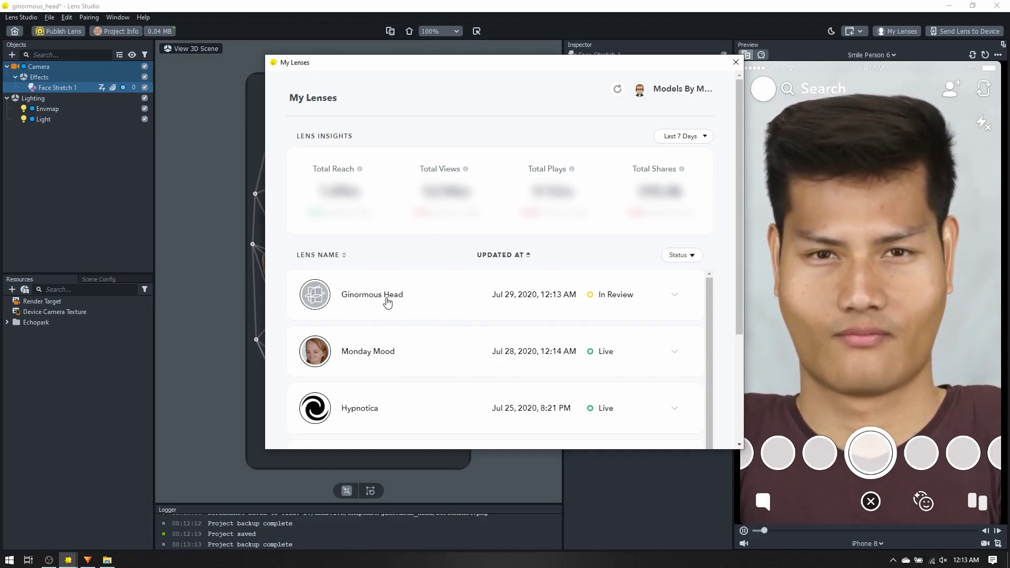
pyautogui.click(620, 90)
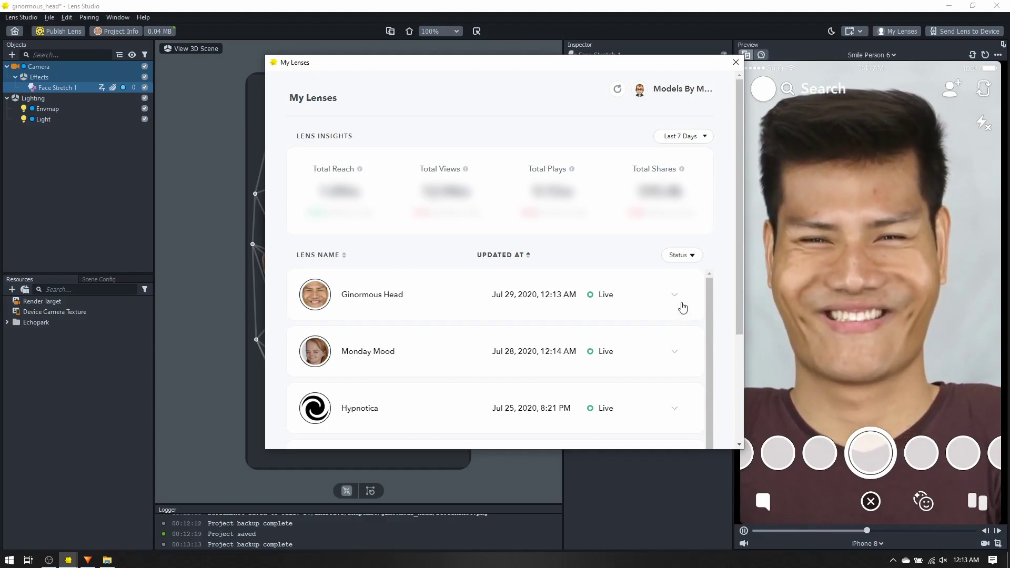
# Expand the Ginormous Head row to show its Snapcode, Lens ID and stats, and check the share link.
pyautogui.click(677, 301)
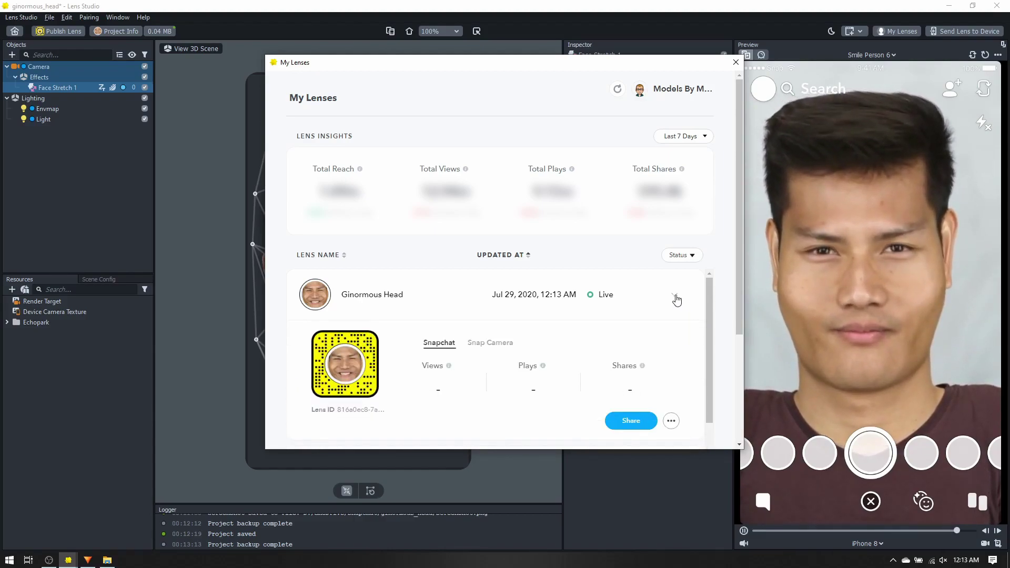
pyautogui.scroll(-1, 658, 300)
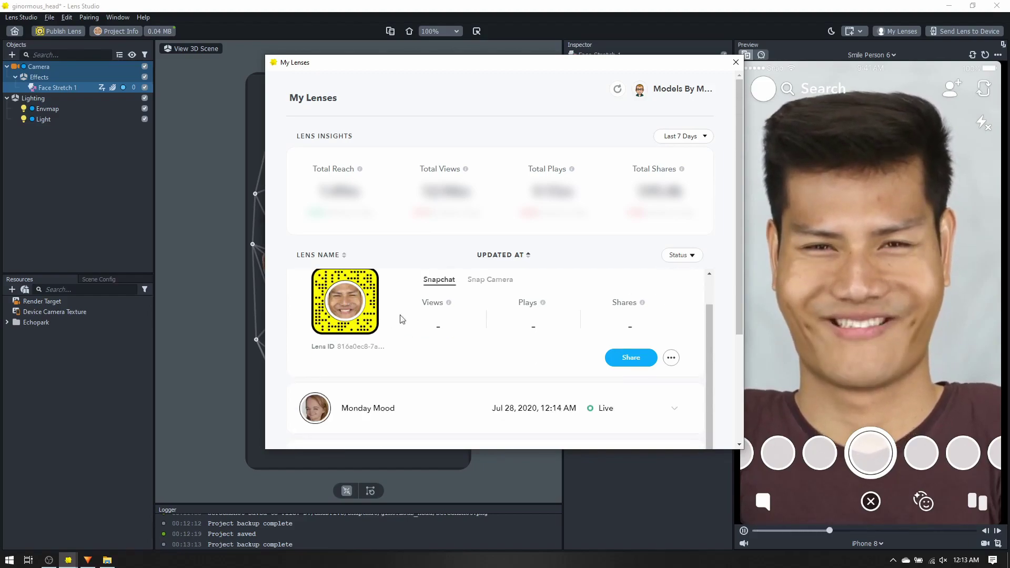
pyautogui.click(631, 358)
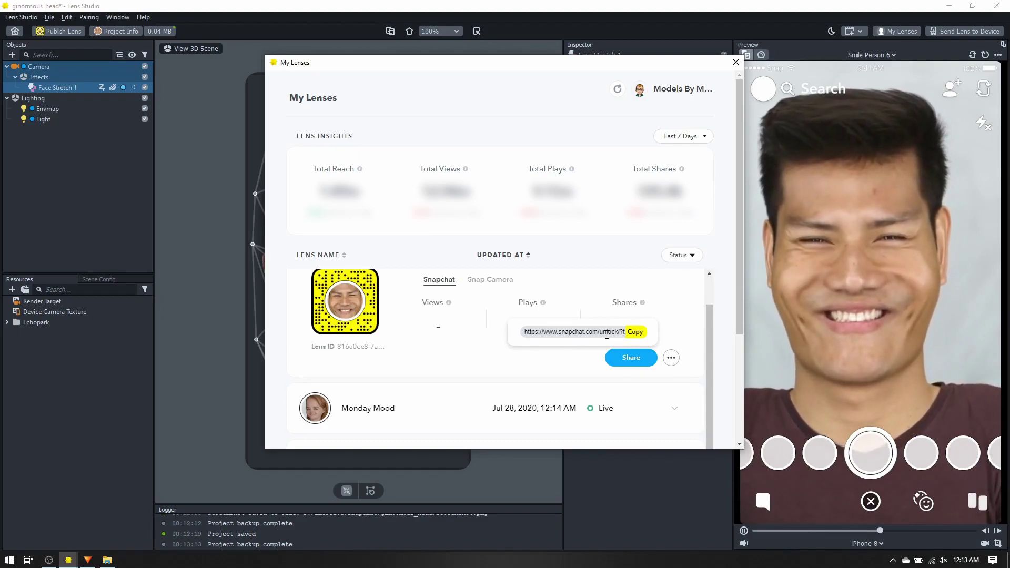
pyautogui.click(616, 263)
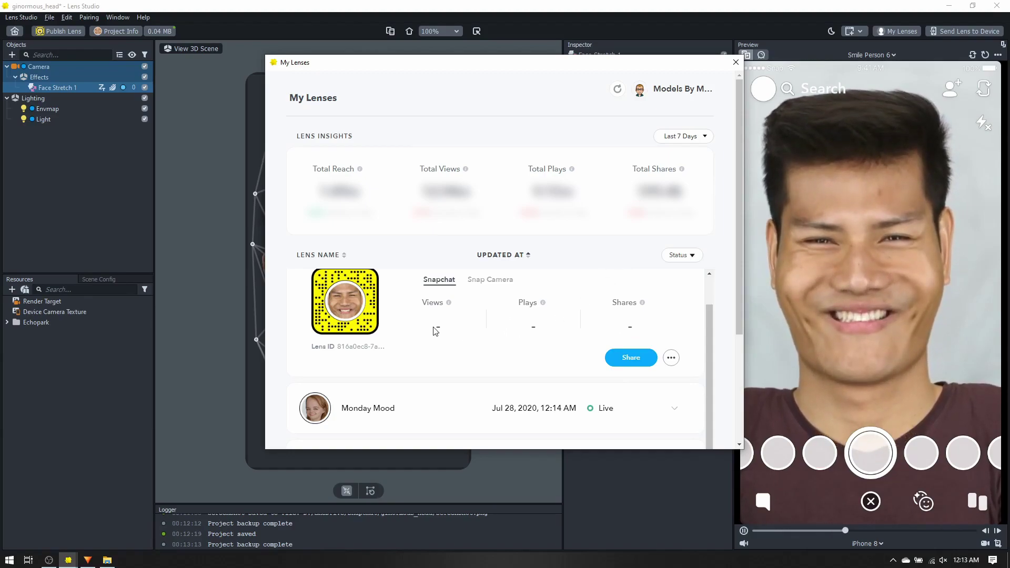